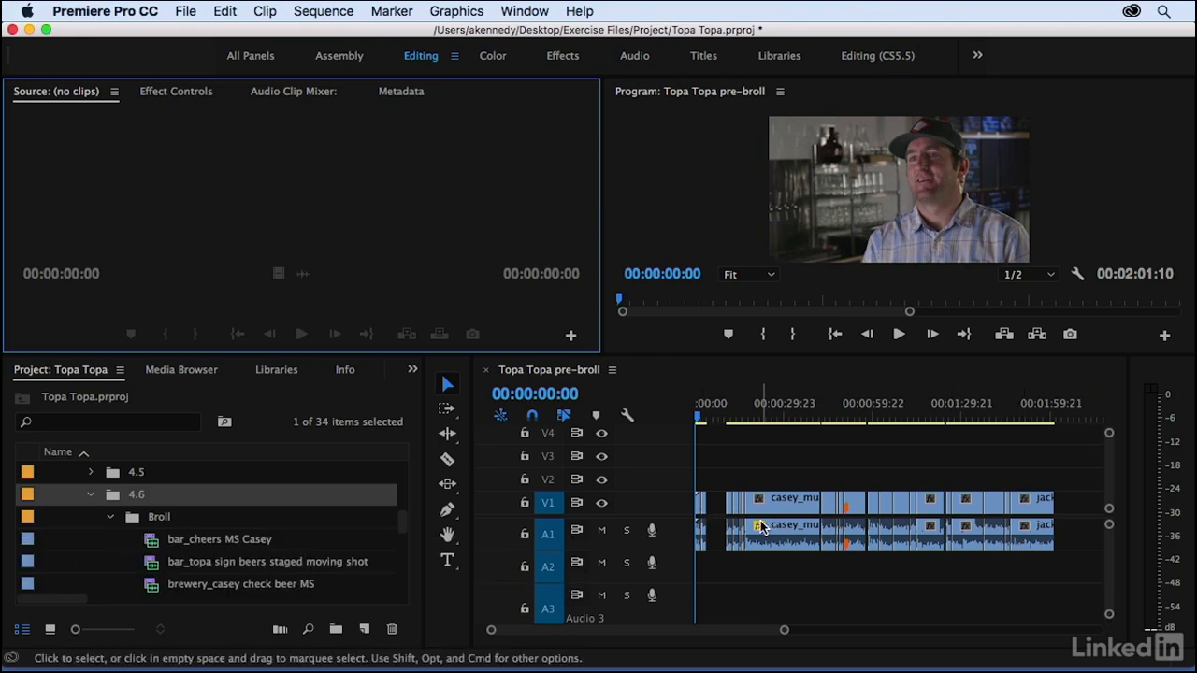
Step: Play the interview section after the sequence's opening gap, and return the playhead to the start
{"action": "mouse_move", "coordinate": [775, 522]}
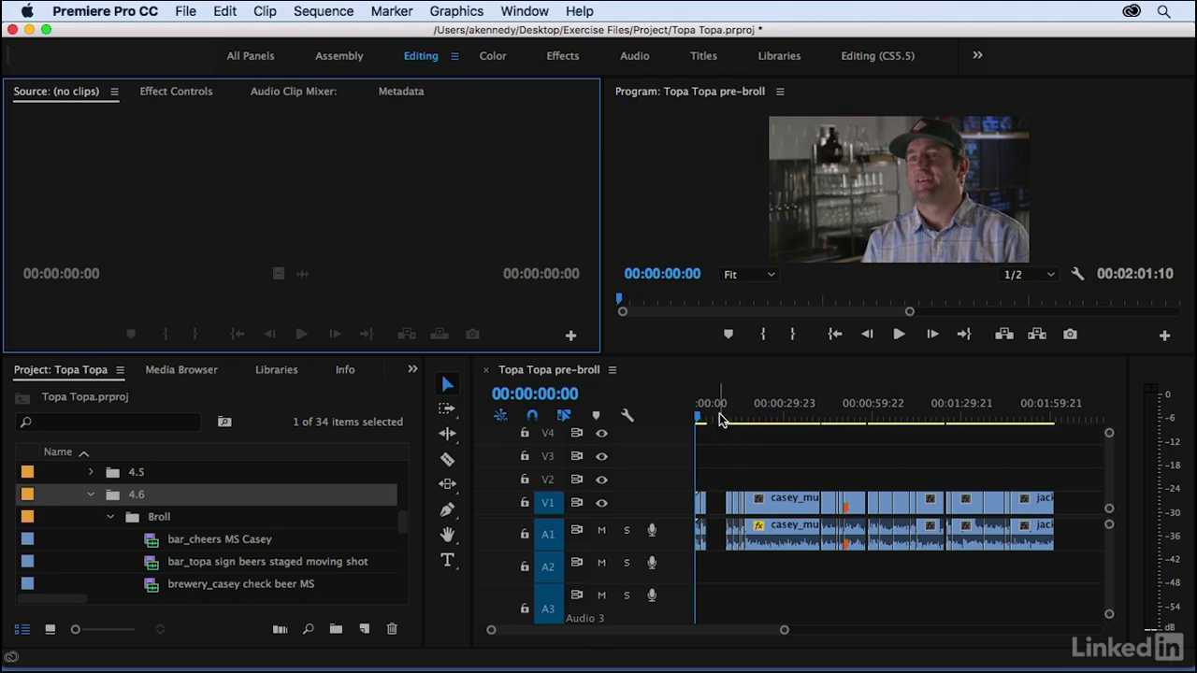
{"action": "left_click_drag", "start_coordinate": [722, 420], "coordinate": [726, 421]}
{"action": "key", "text": "space"}
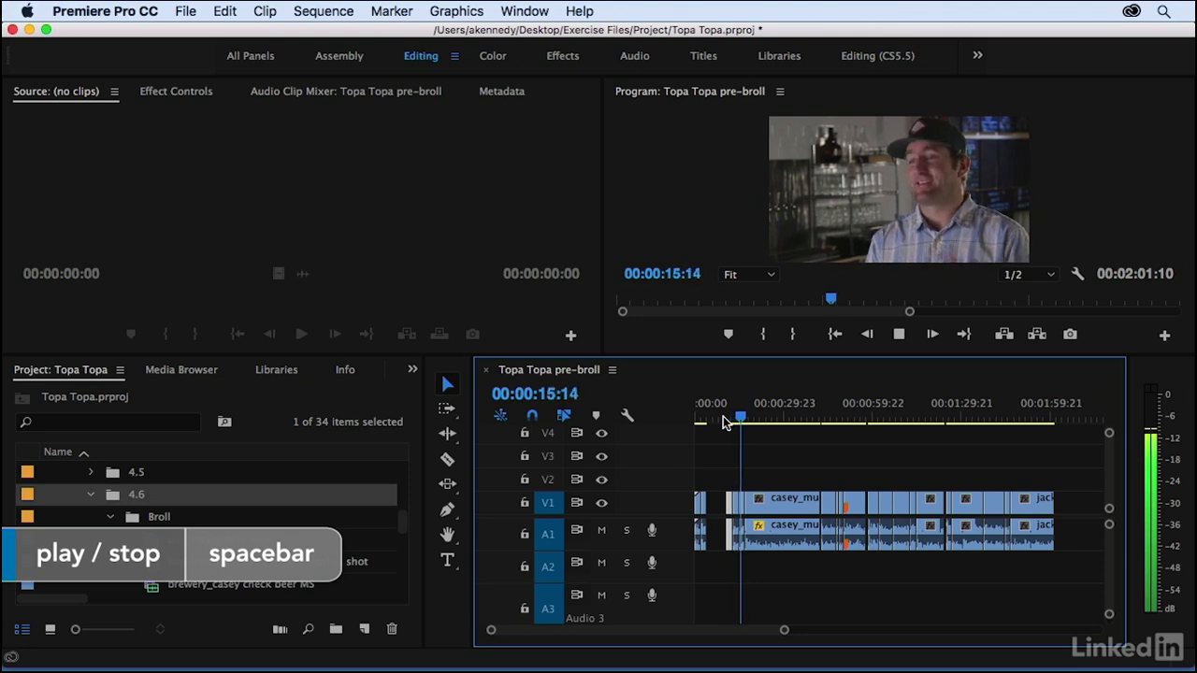
{"action": "key", "text": "space"}
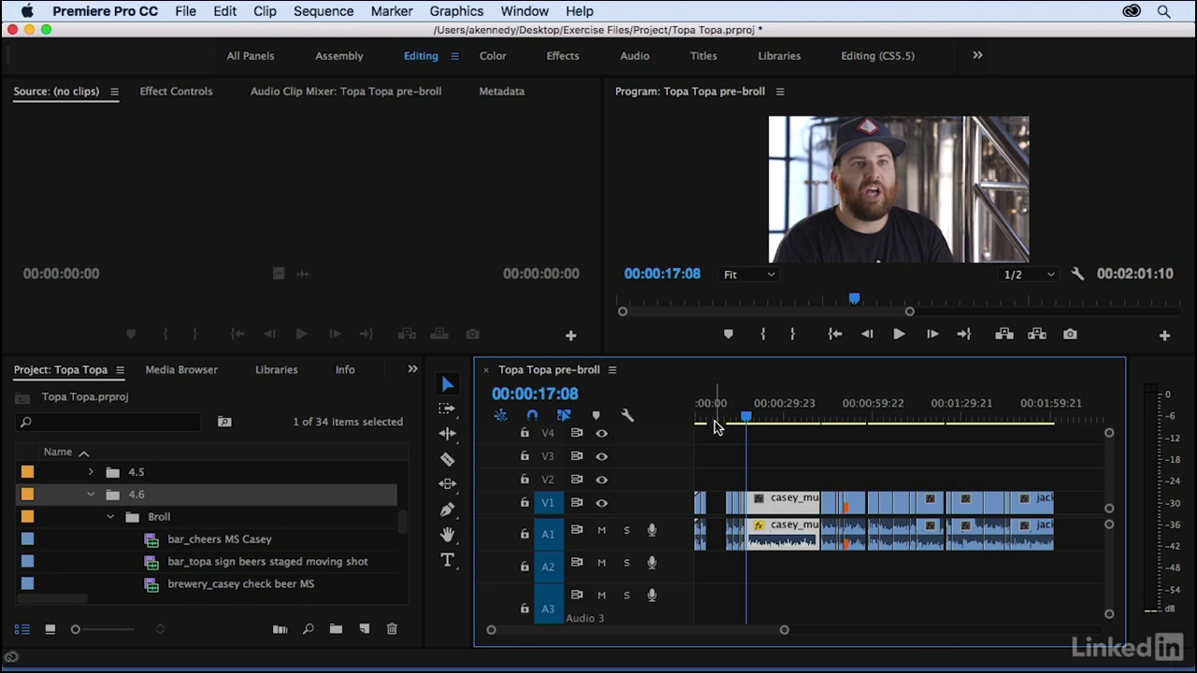
{"action": "left_click", "coordinate": [701, 420]}
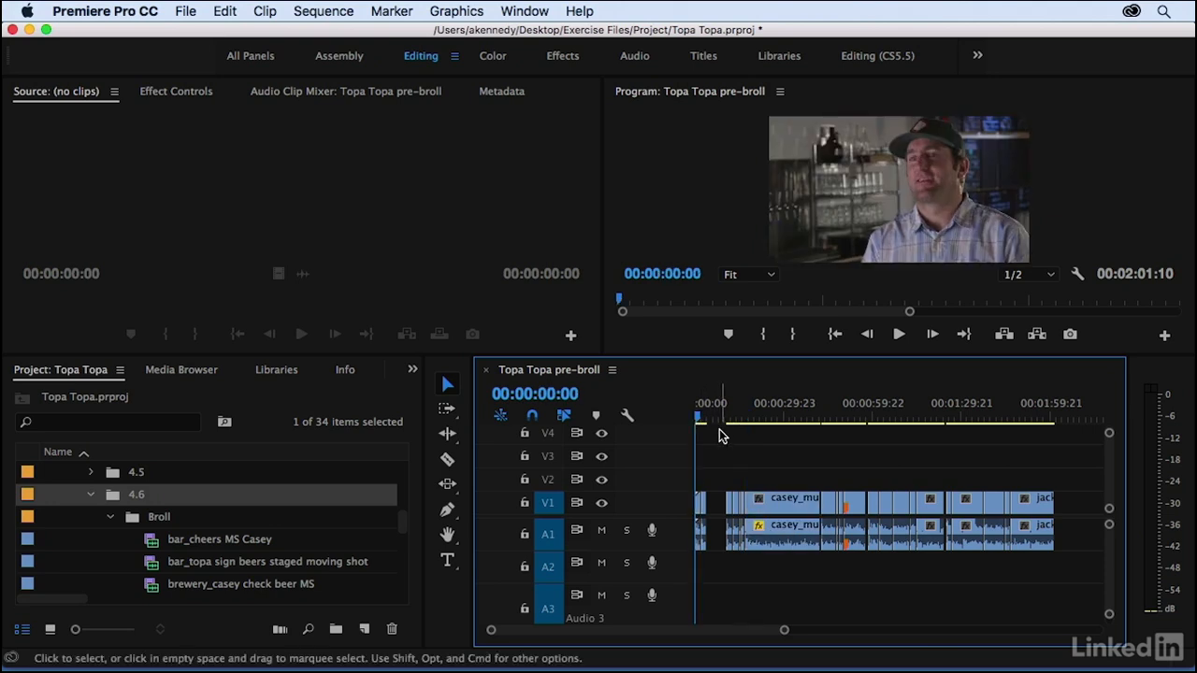
Step: Play the two opening interview clips into the gap, and move the playhead to 00:00:01:14 to locate where b-roll should begin
{"action": "key", "text": "="}
{"action": "key", "text": "="}
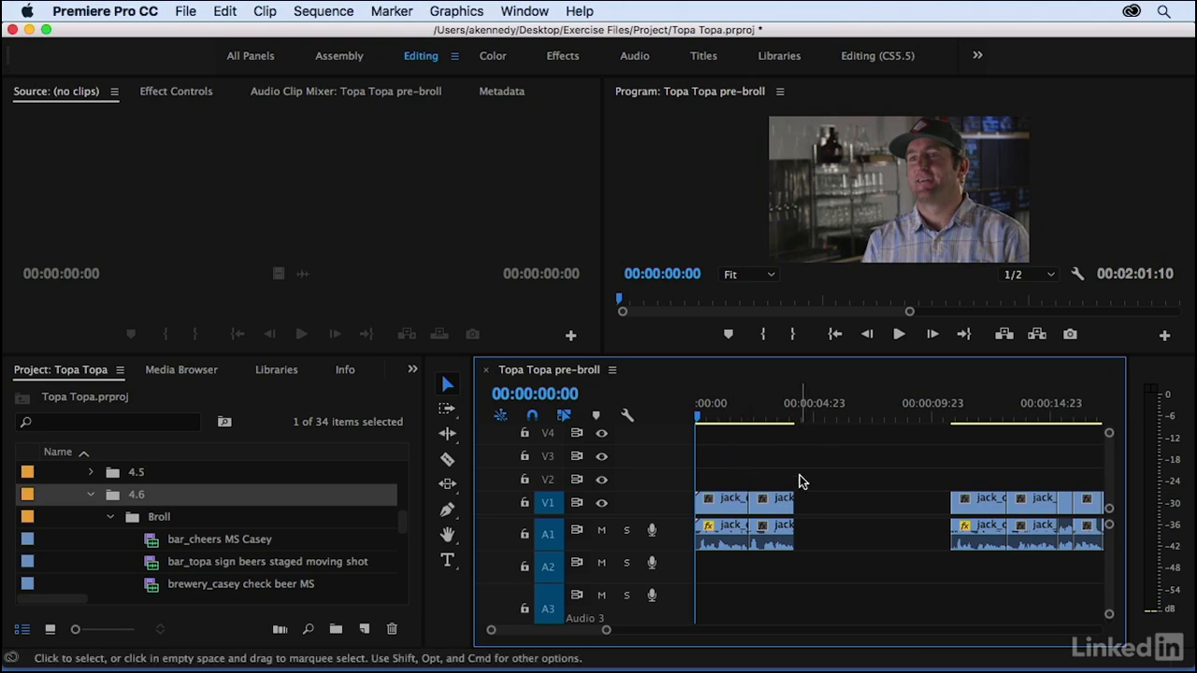
{"action": "key", "text": "space"}
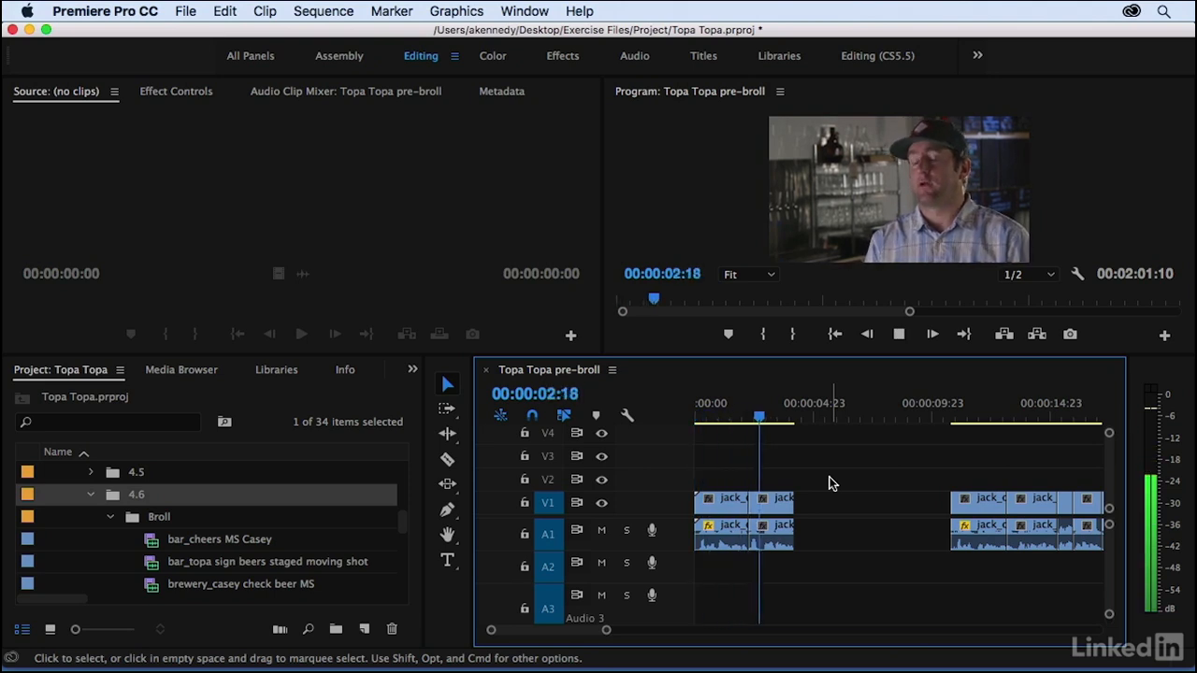
{"action": "key", "text": "space"}
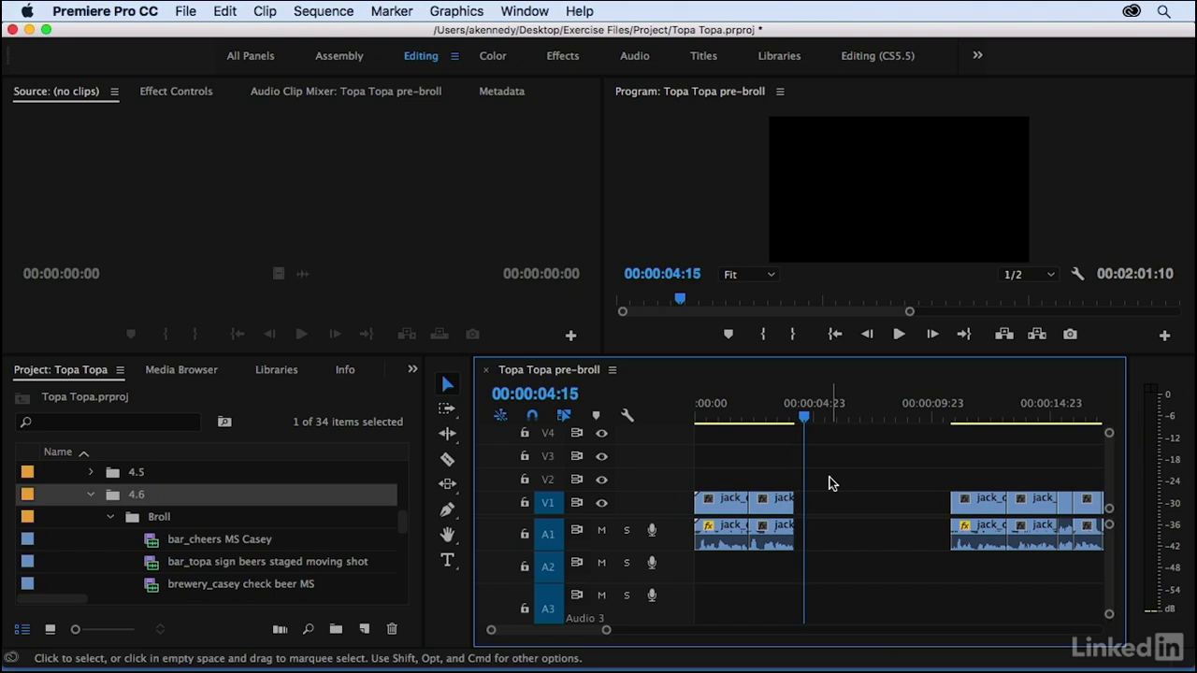
{"action": "left_click_drag", "start_coordinate": [712, 422], "coordinate": [734, 426]}
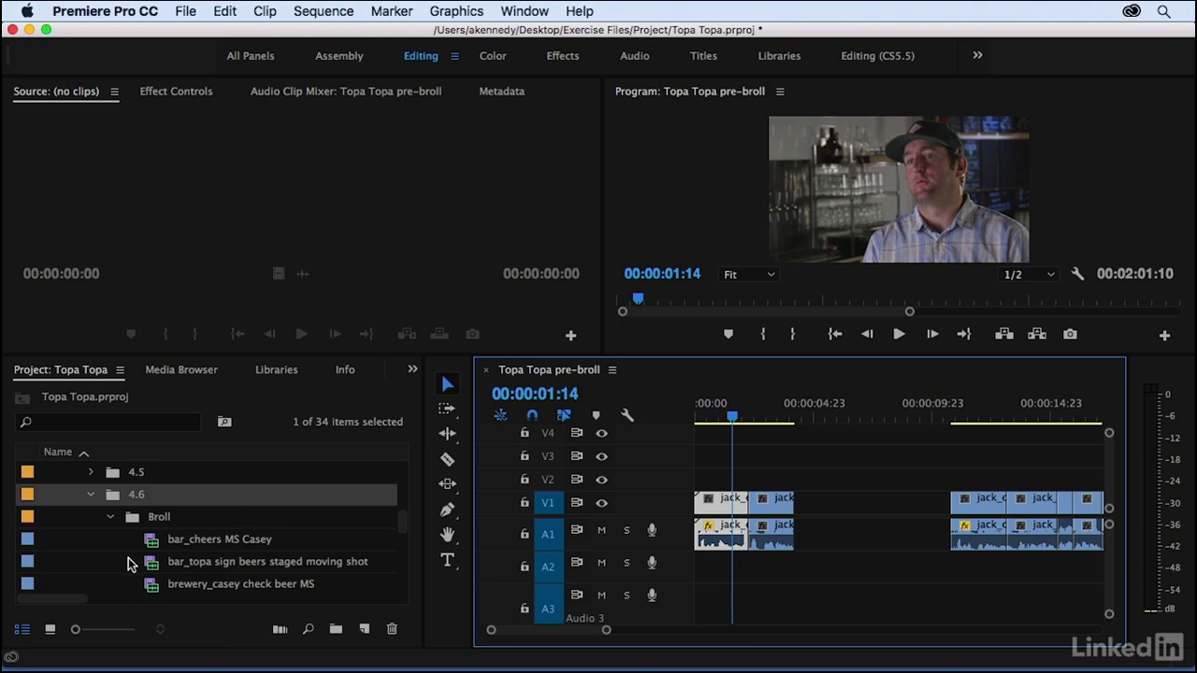
Step: Load the "bar_topa sign beers staged moving shot" b-roll clip as the source and preview its sign and beer-tray action
{"action": "left_click", "coordinate": [185, 570]}
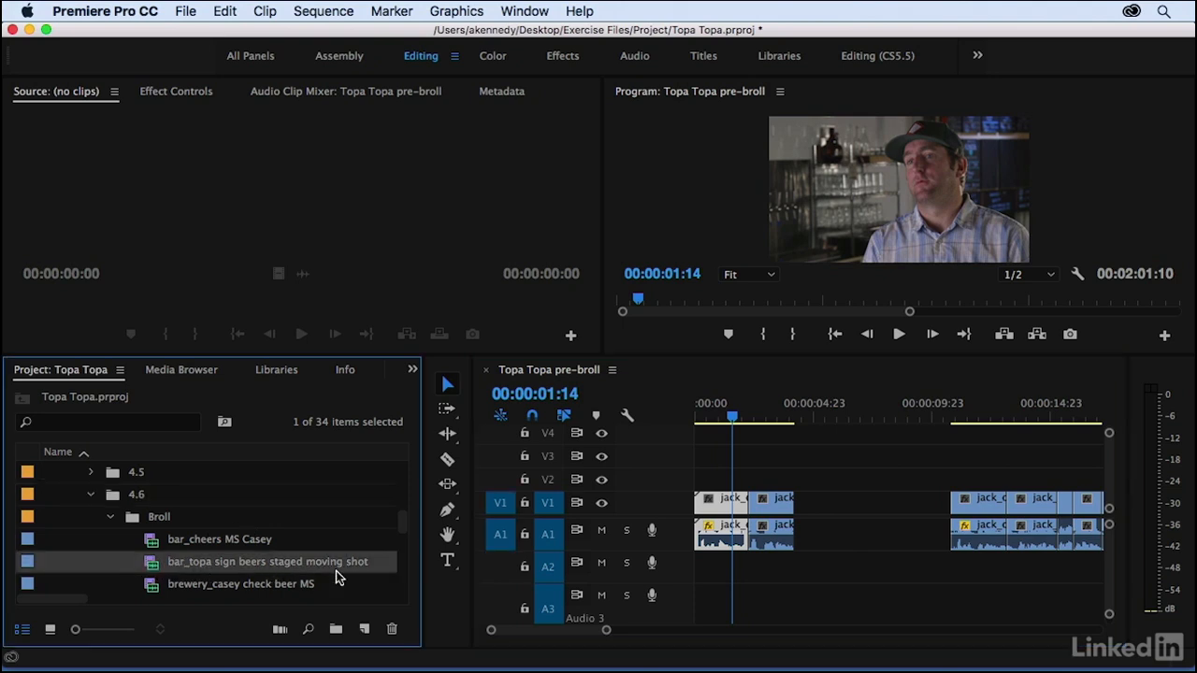
{"action": "double_click", "coordinate": [151, 569]}
{"action": "left_click_drag", "start_coordinate": [62, 298], "coordinate": [126, 302]}
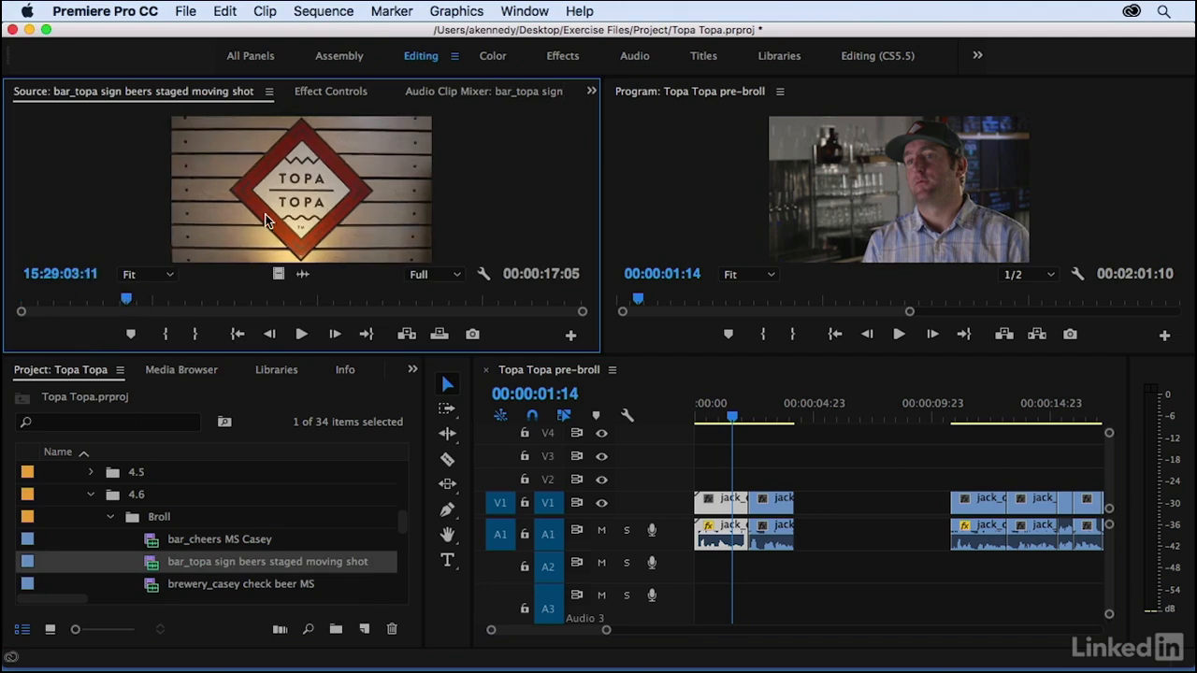
{"action": "left_click_drag", "start_coordinate": [135, 301], "coordinate": [238, 308]}
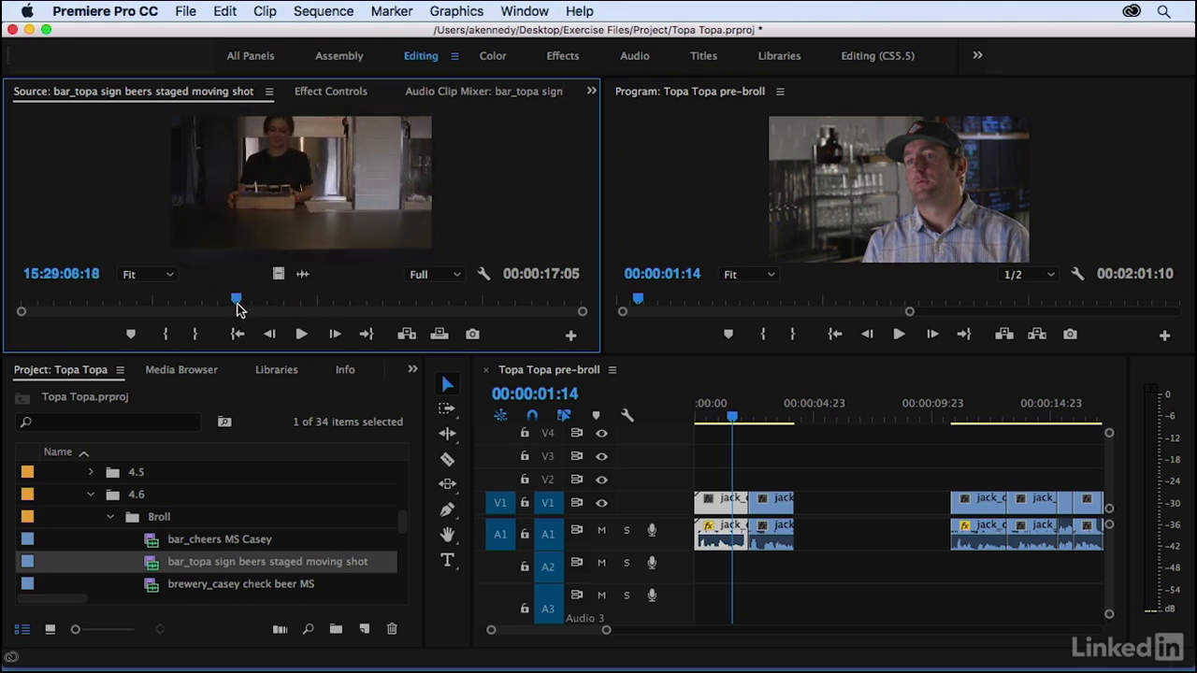
{"action": "key", "text": "space"}
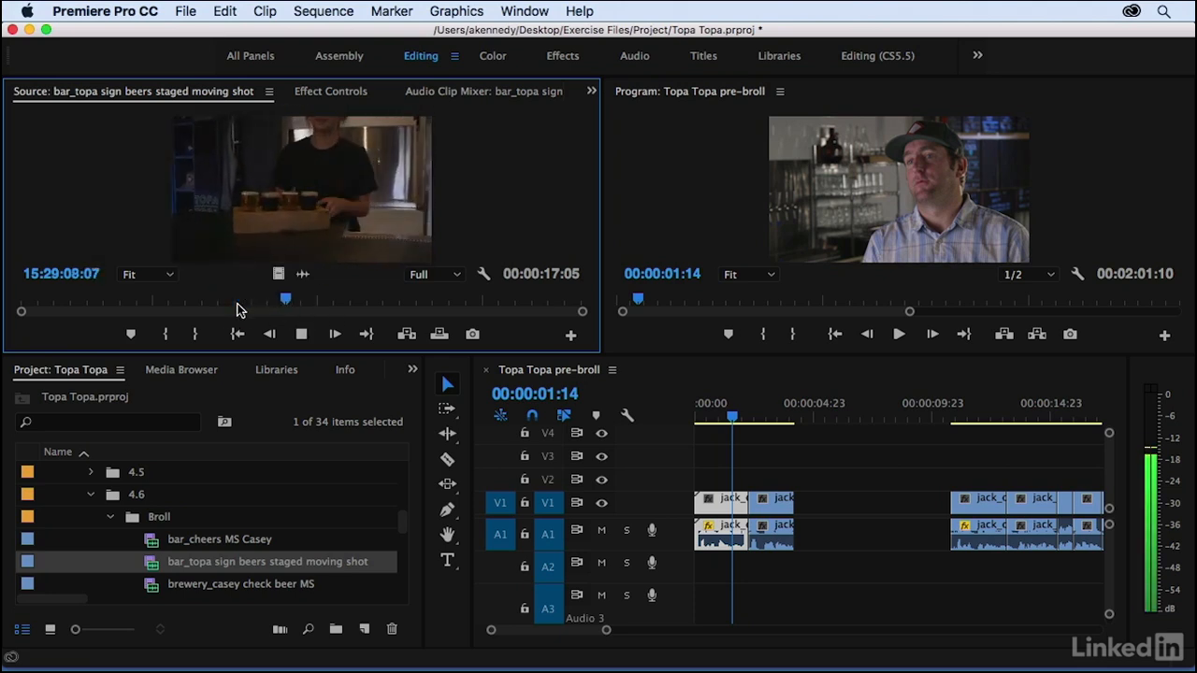
{"action": "key", "text": "space"}
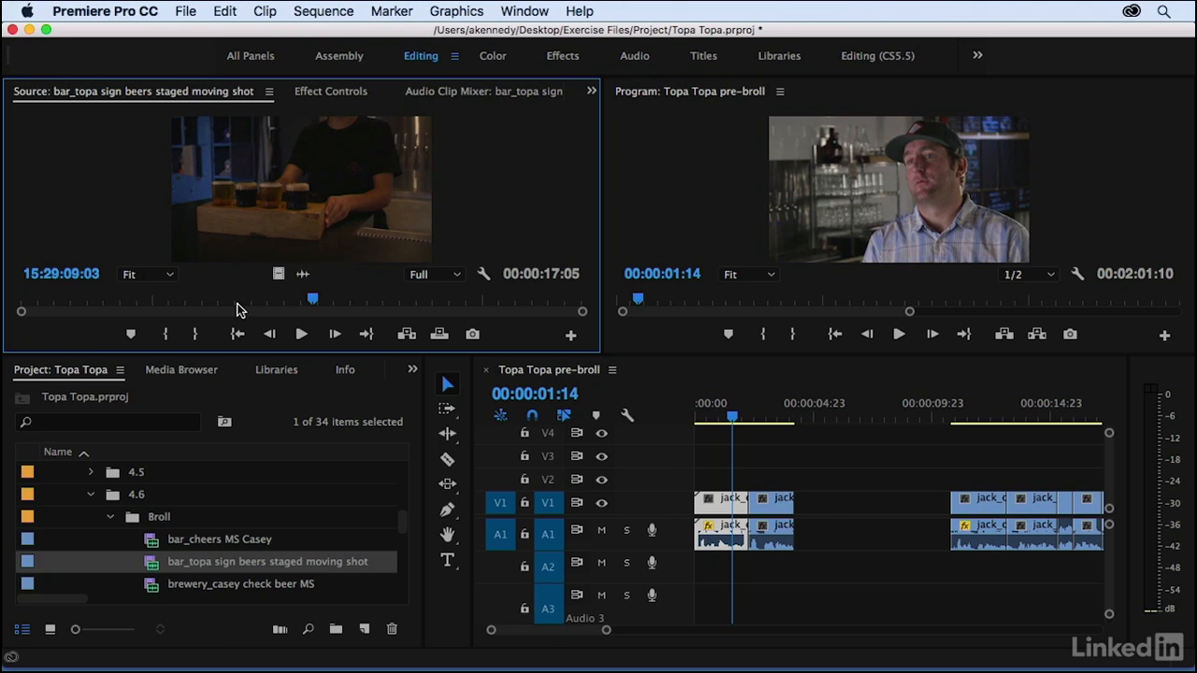
Step: Mark the source clip's In point at 15:29:04:23 and its Out point at 15:29:10:23
{"action": "left_click_drag", "start_coordinate": [236, 310], "coordinate": [180, 302]}
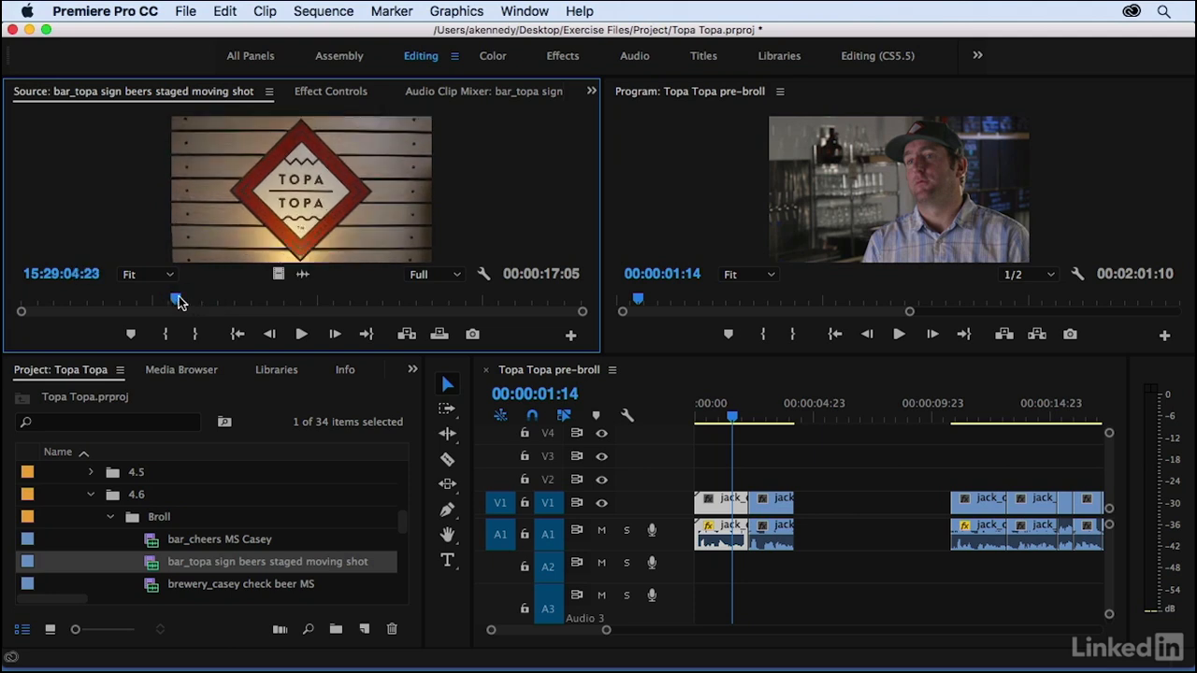
{"action": "key", "text": "i"}
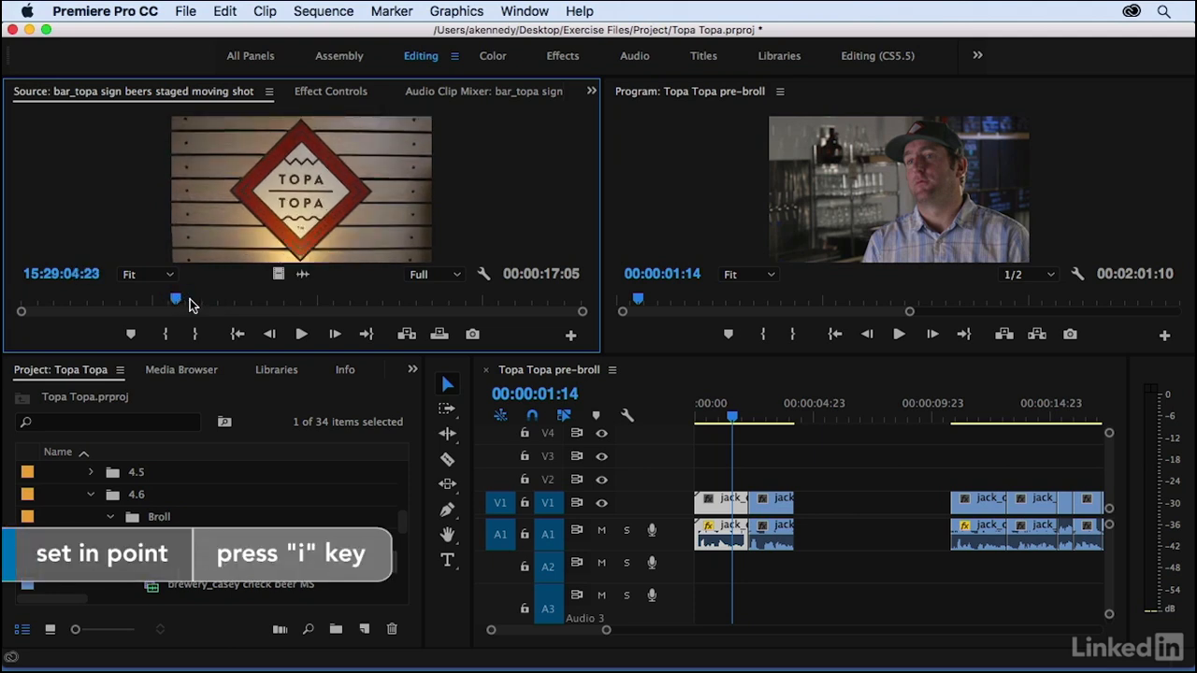
{"action": "left_click_drag", "start_coordinate": [187, 300], "coordinate": [378, 332]}
{"action": "key", "text": "o"}
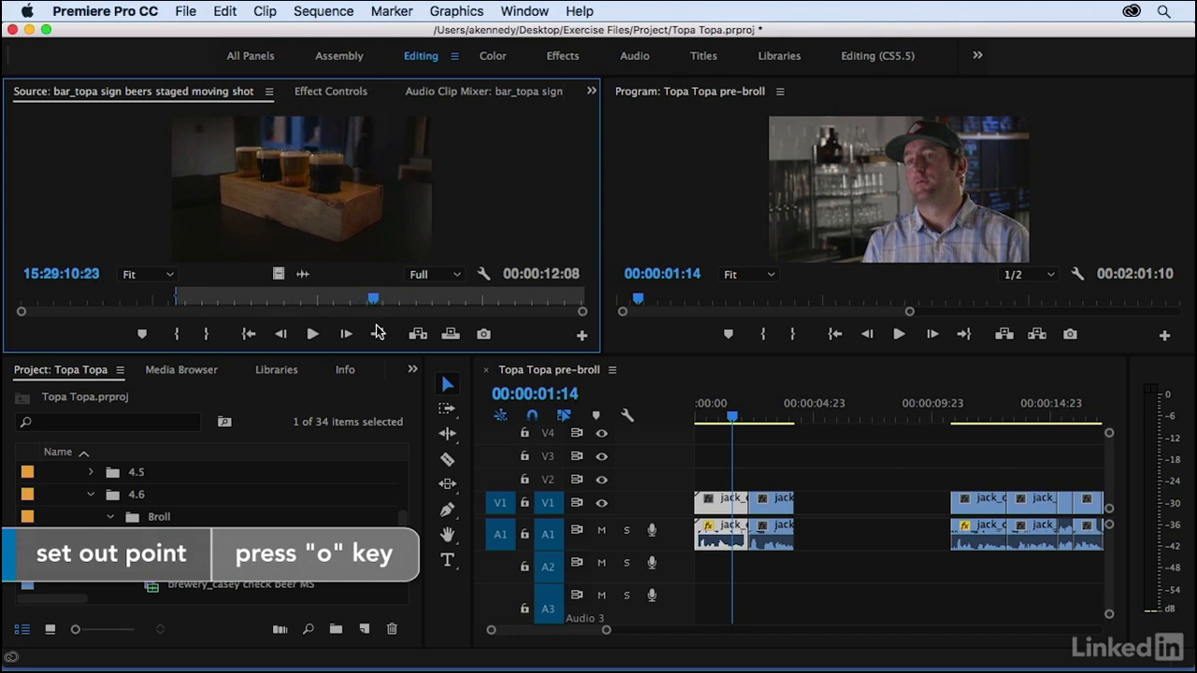
{"action": "key", "text": "o"}
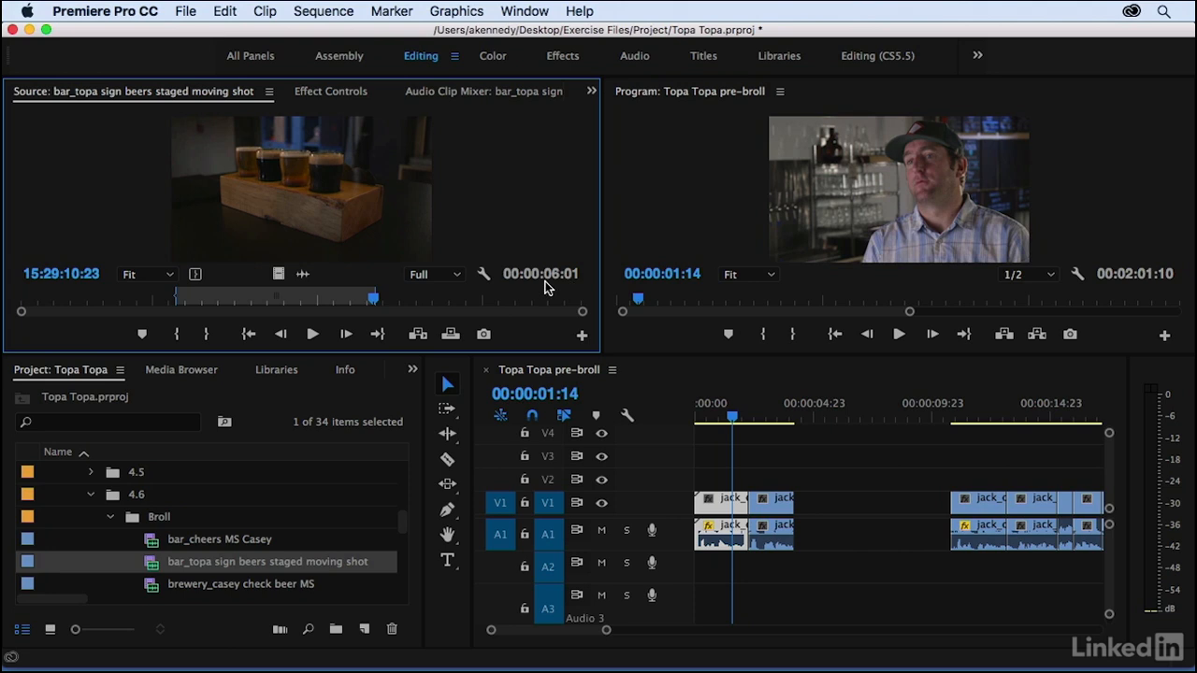
Step: Replay the opening interview clips and park the sequence playhead at 00:00:01:18 for the b-roll edit
{"action": "left_click", "coordinate": [716, 412]}
{"action": "key", "text": "space"}
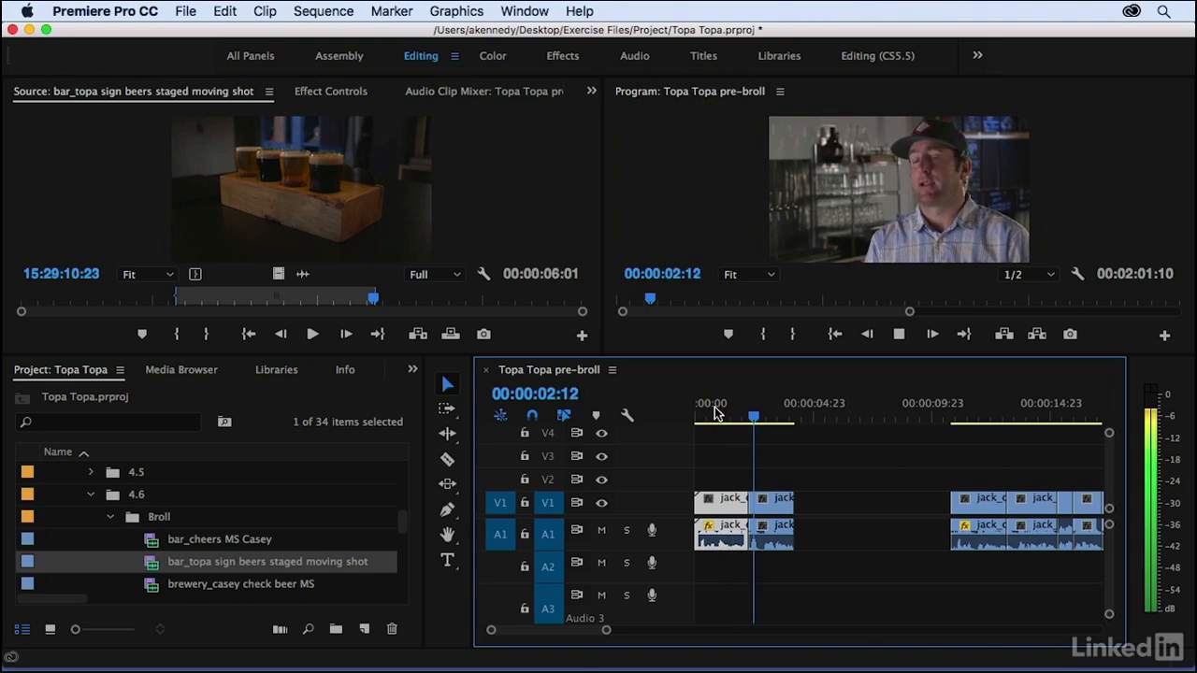
{"action": "left_click_drag", "start_coordinate": [716, 415], "coordinate": [739, 424]}
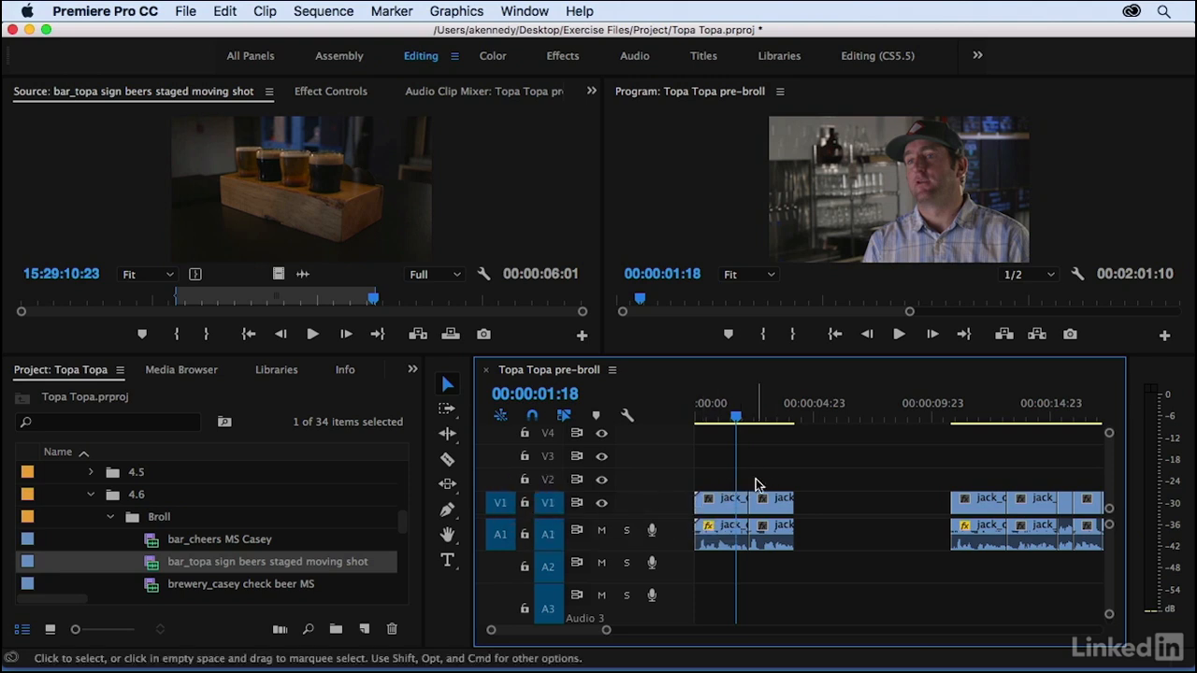
Step: Patch the source video to V2 and the source audio to A2, with V2 targeted instead of V1
{"action": "left_click_drag", "start_coordinate": [500, 506], "coordinate": [500, 479]}
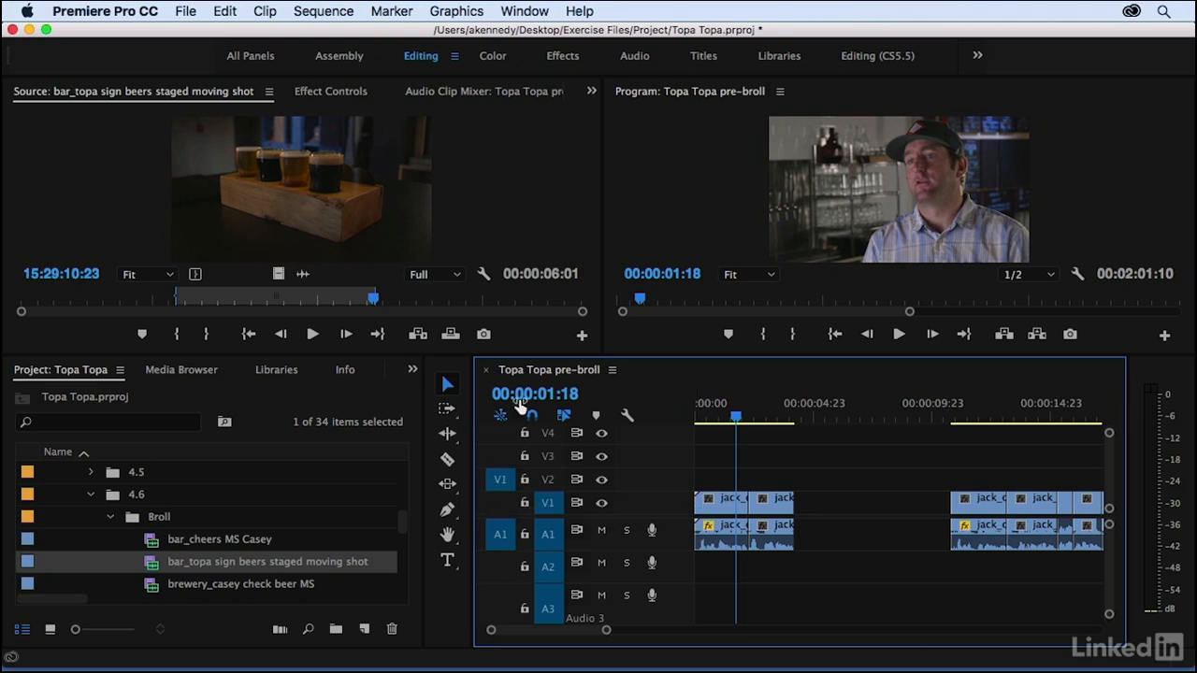
{"action": "left_click", "coordinate": [548, 481]}
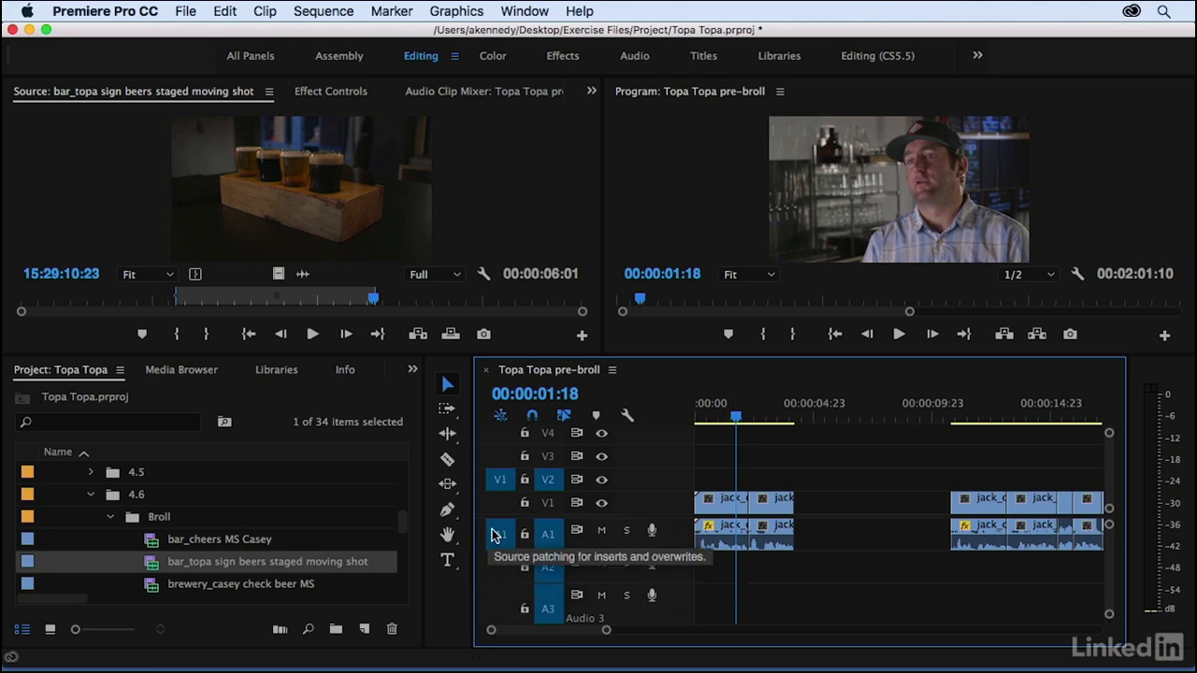
{"action": "left_click_drag", "start_coordinate": [499, 535], "coordinate": [499, 567]}
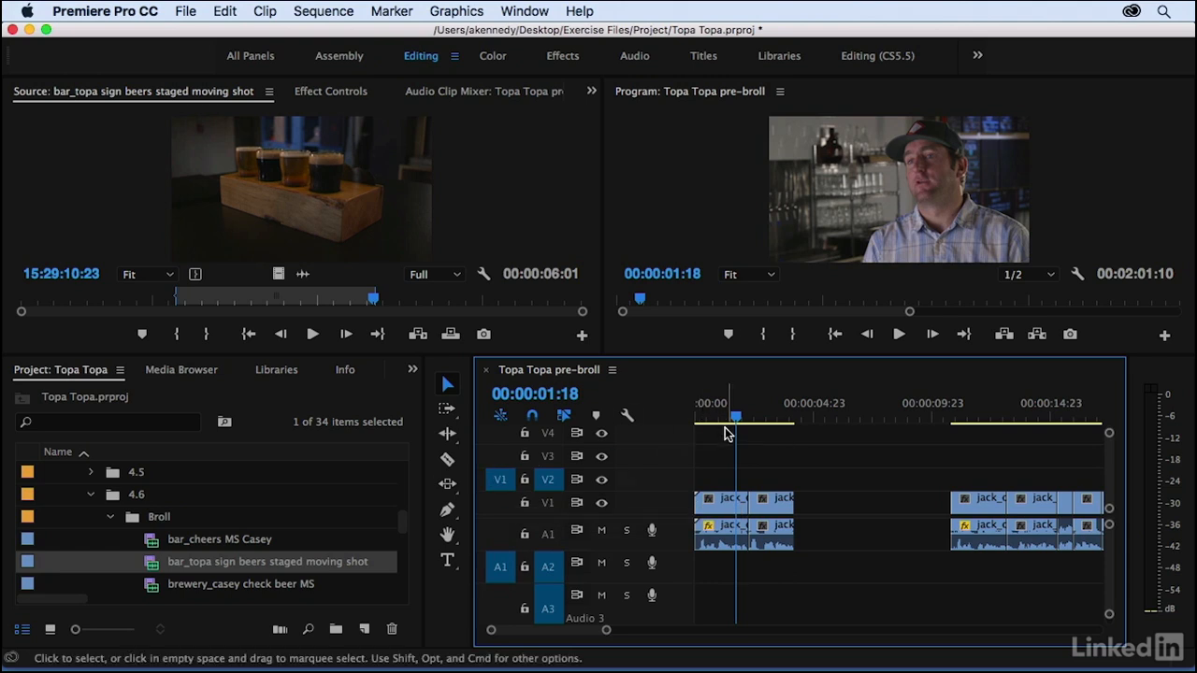
Step: Try placing the marked b-roll directly in the sequence on V2 and A2 at 00:00:01:18
{"action": "left_click_drag", "start_coordinate": [352, 213], "coordinate": [746, 489]}
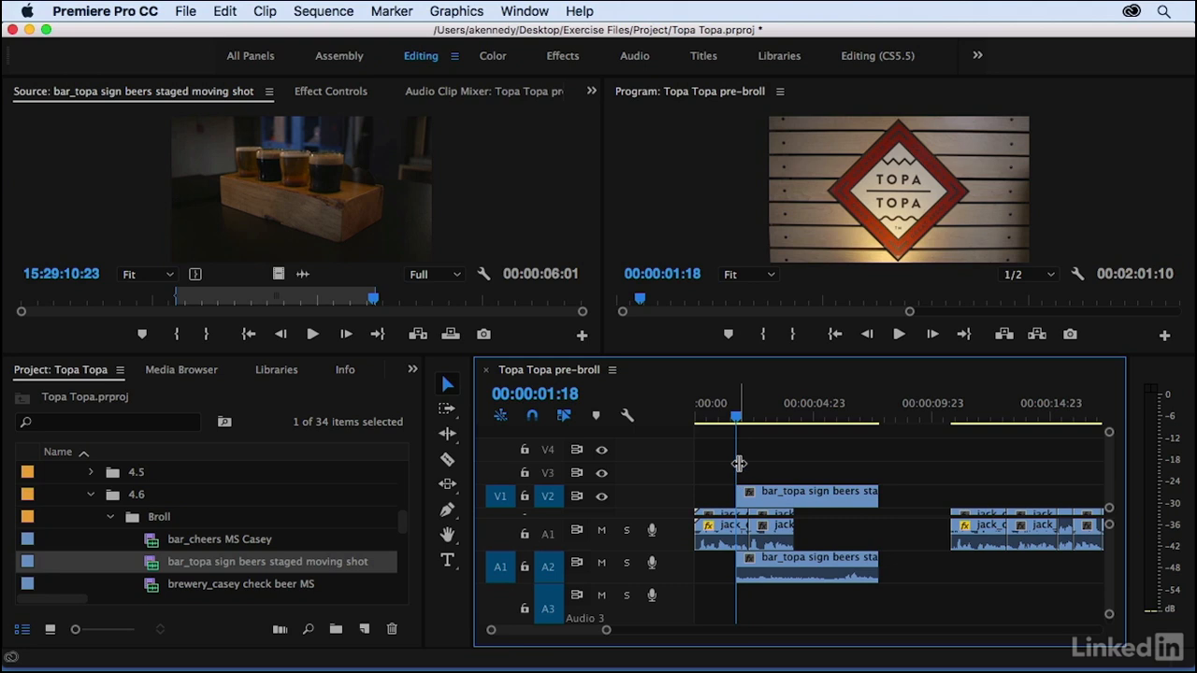
{"action": "scroll", "coordinate": [741, 466], "scroll_direction": "down", "scroll_amount": 1}
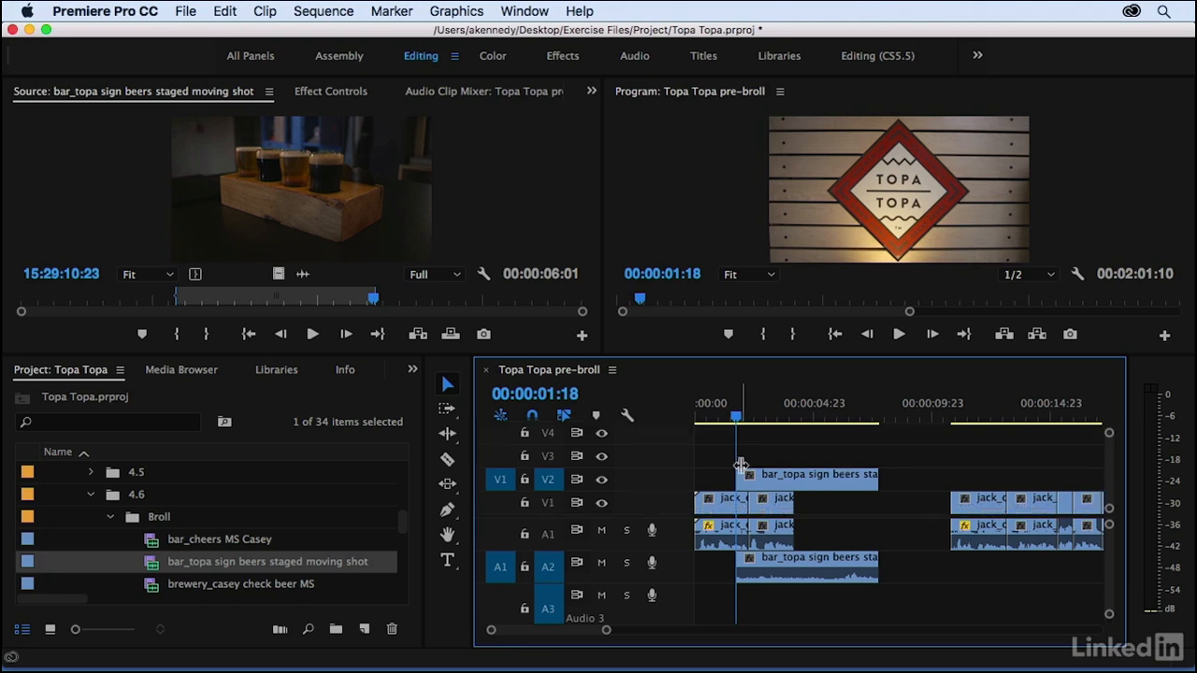
{"action": "key", "text": "super+z"}
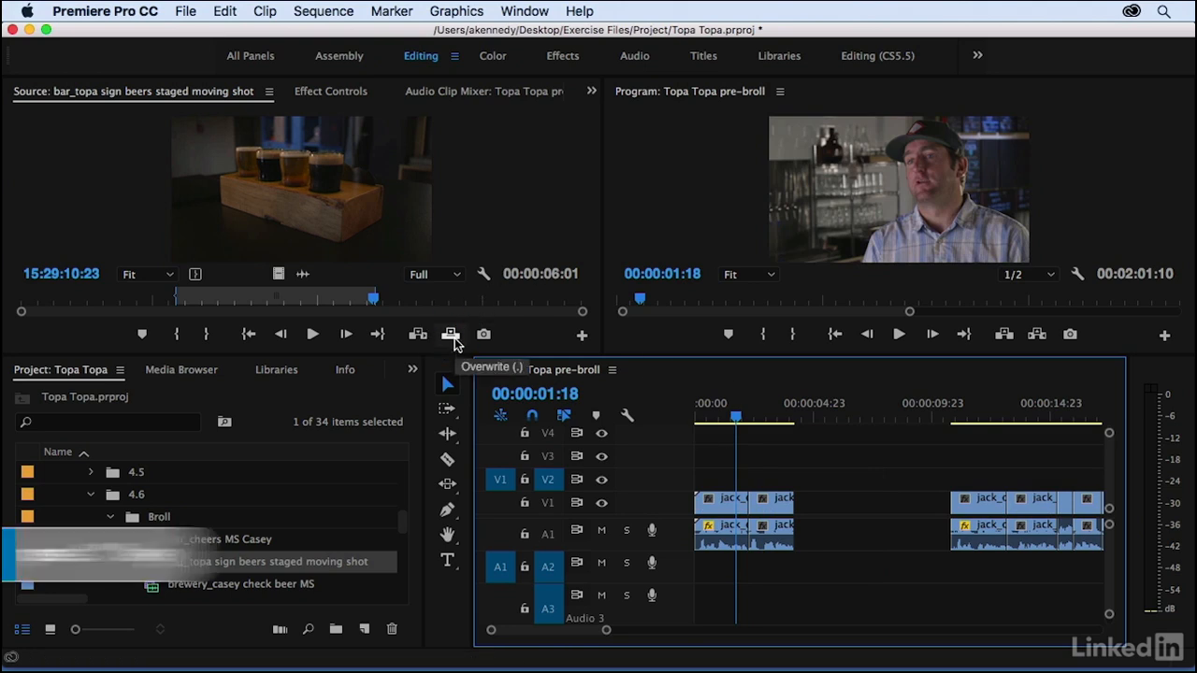
Step: Overwrite the marked b-roll section onto V2 and A2 at 00:00:01:18, and play back the edit
{"action": "left_click", "coordinate": [208, 214]}
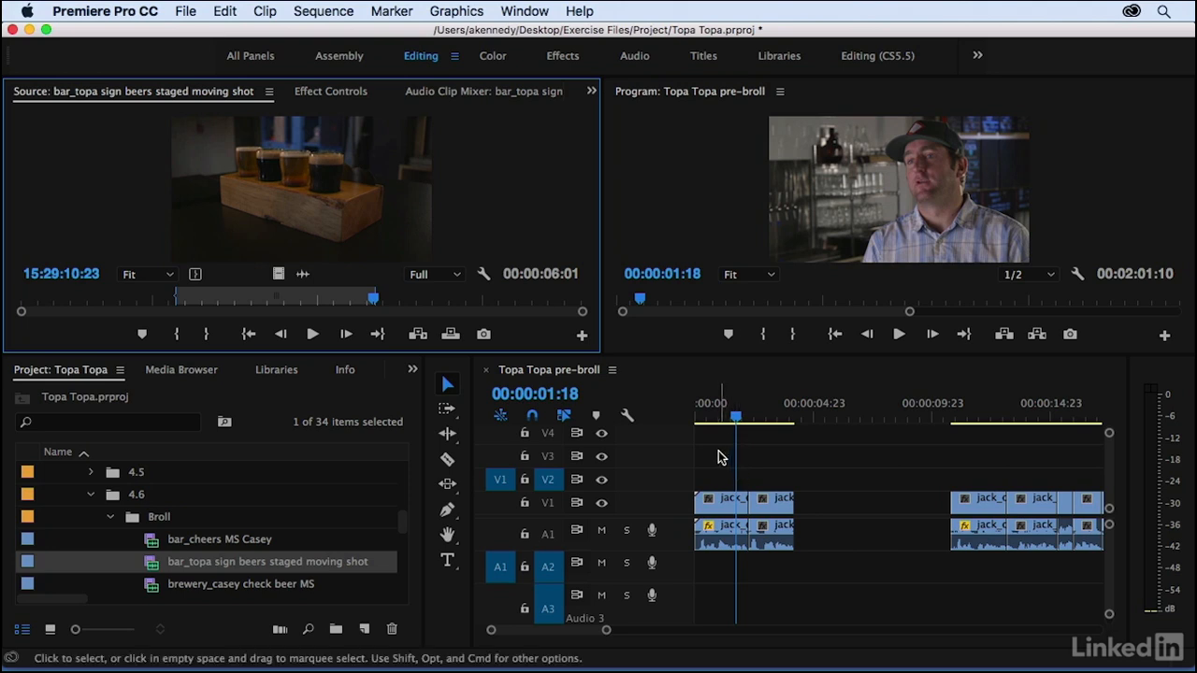
{"action": "key", "text": "period"}
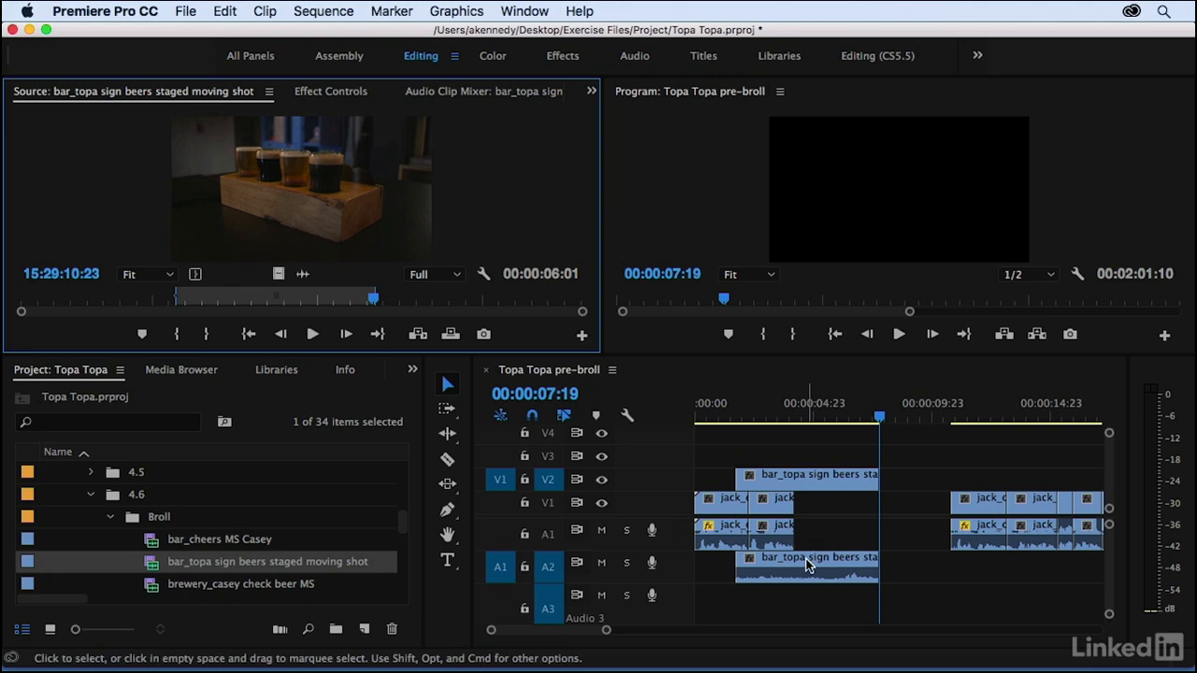
{"action": "left_click", "coordinate": [718, 417]}
{"action": "key", "text": "space"}
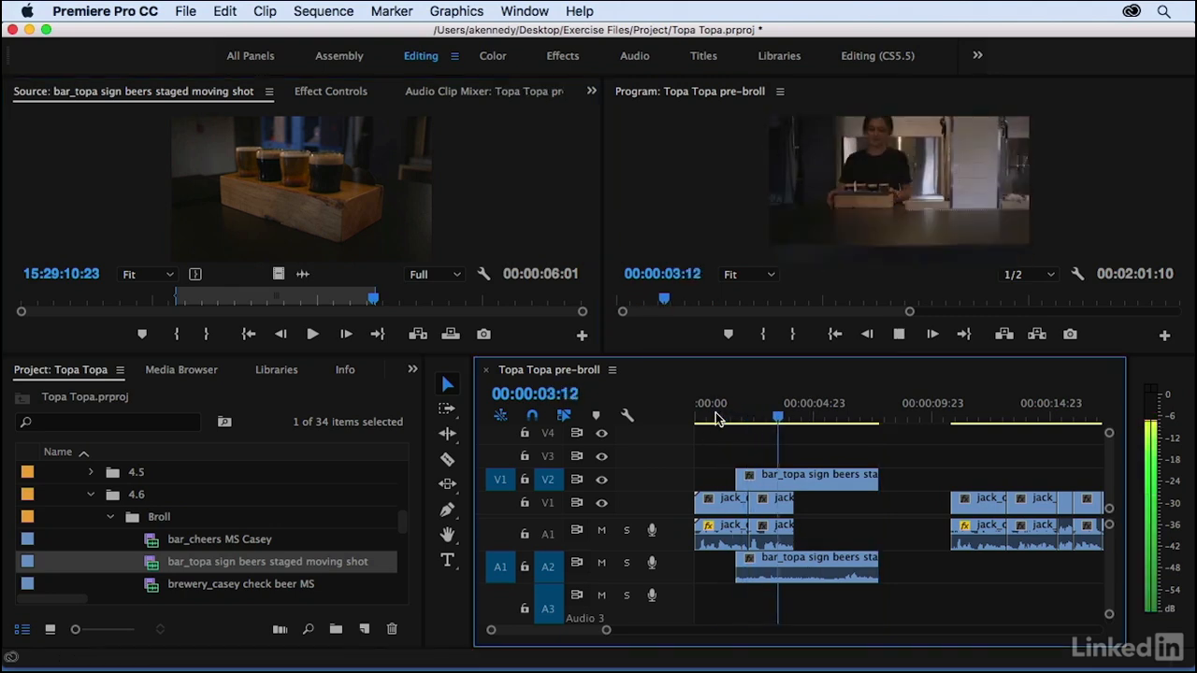
{"action": "key", "text": "space"}
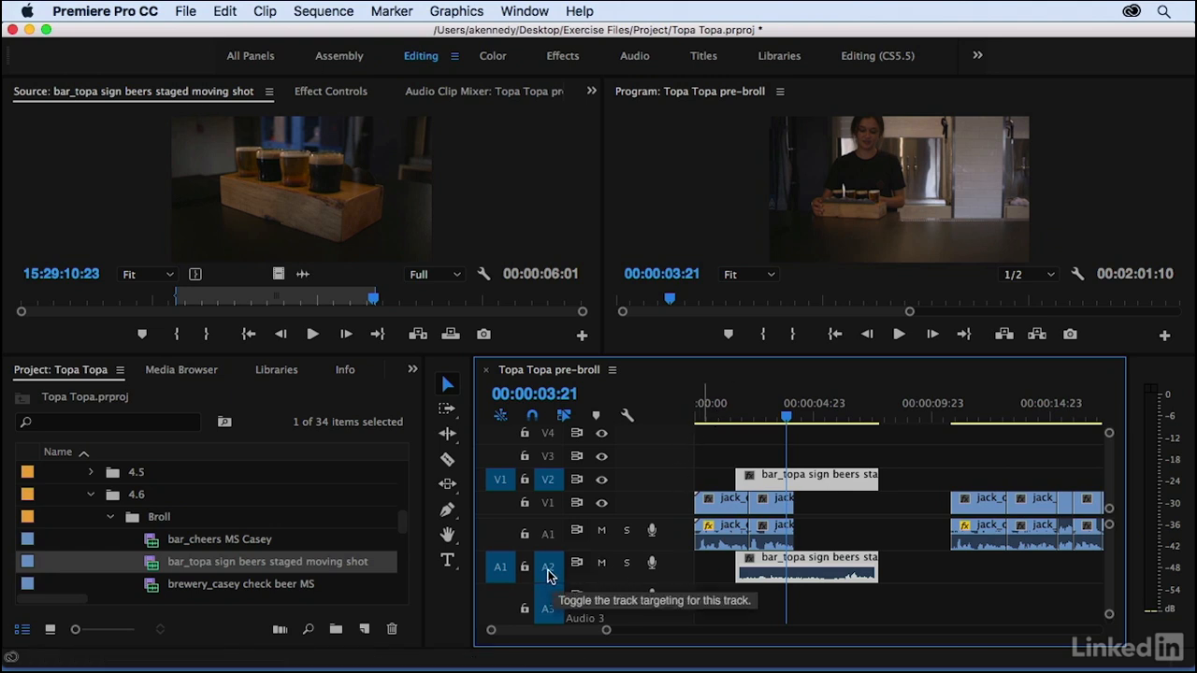
Step: Enlarge audio track A2 and lower the volume of the bar_topa b-roll clip on it
{"action": "scroll", "coordinate": [548, 576], "scroll_direction": "up", "scroll_amount": 2}
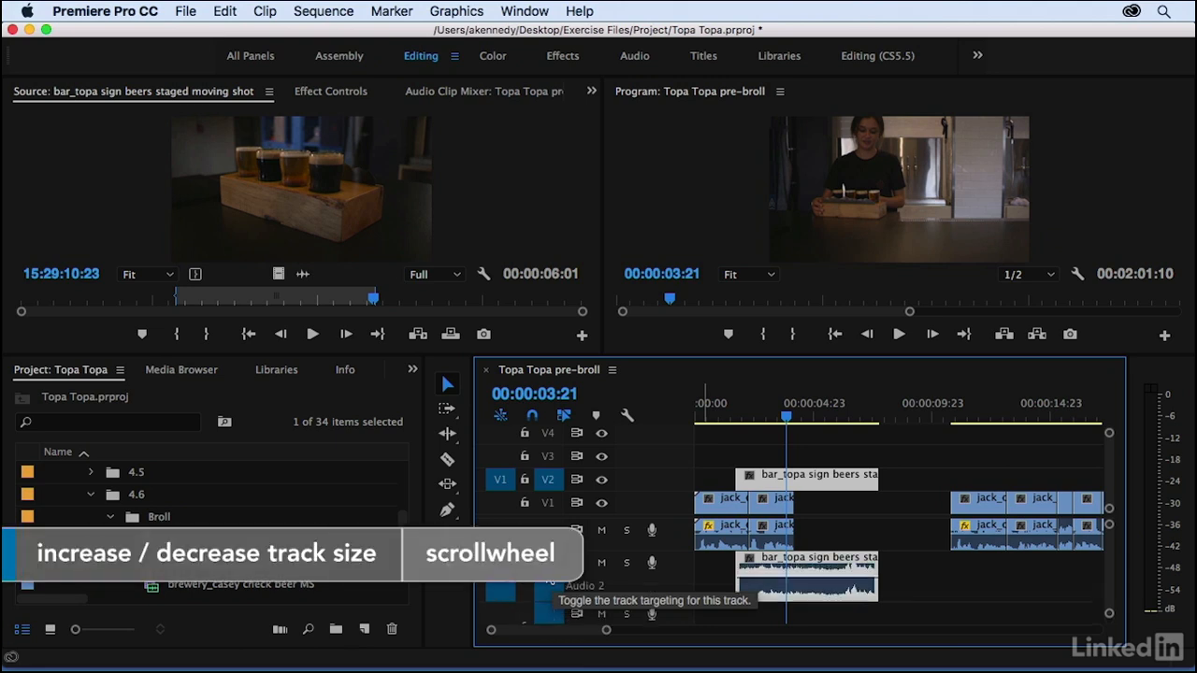
{"action": "left_click_drag", "start_coordinate": [551, 594], "coordinate": [561, 601]}
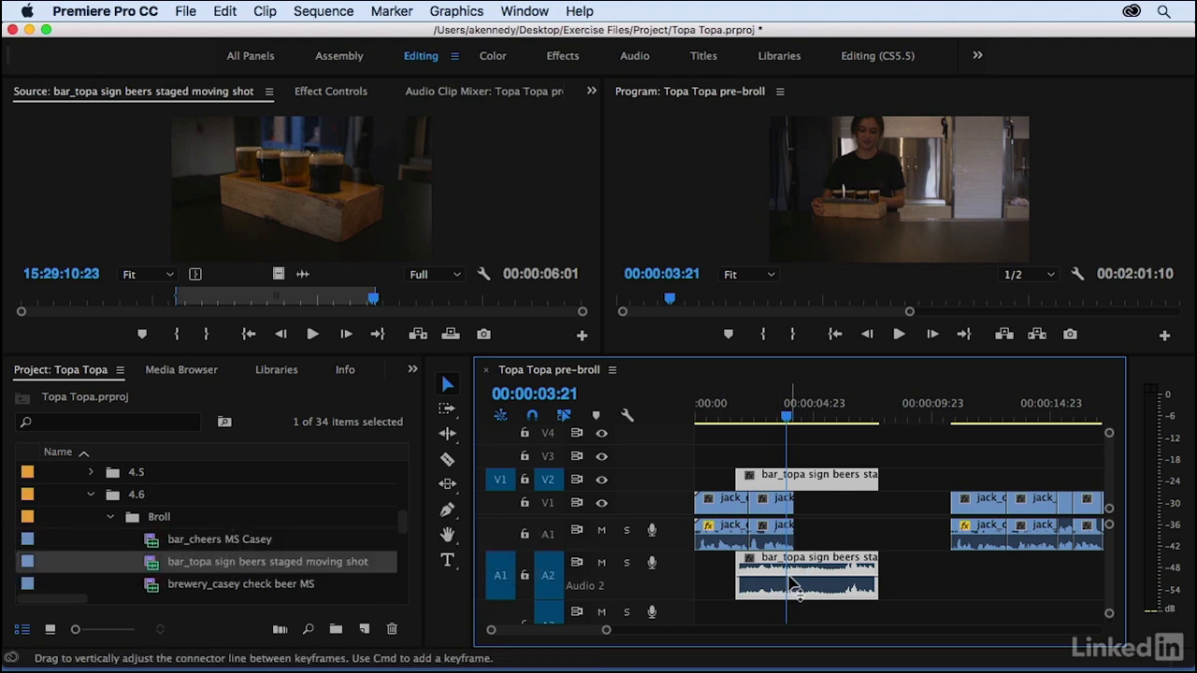
{"action": "left_click_drag", "start_coordinate": [791, 584], "coordinate": [789, 595]}
{"action": "left_click", "coordinate": [723, 453]}
Step: Play back the opening with the lowered b-roll audio, and park the playhead at 00:00:06:11
{"action": "left_click", "coordinate": [721, 408]}
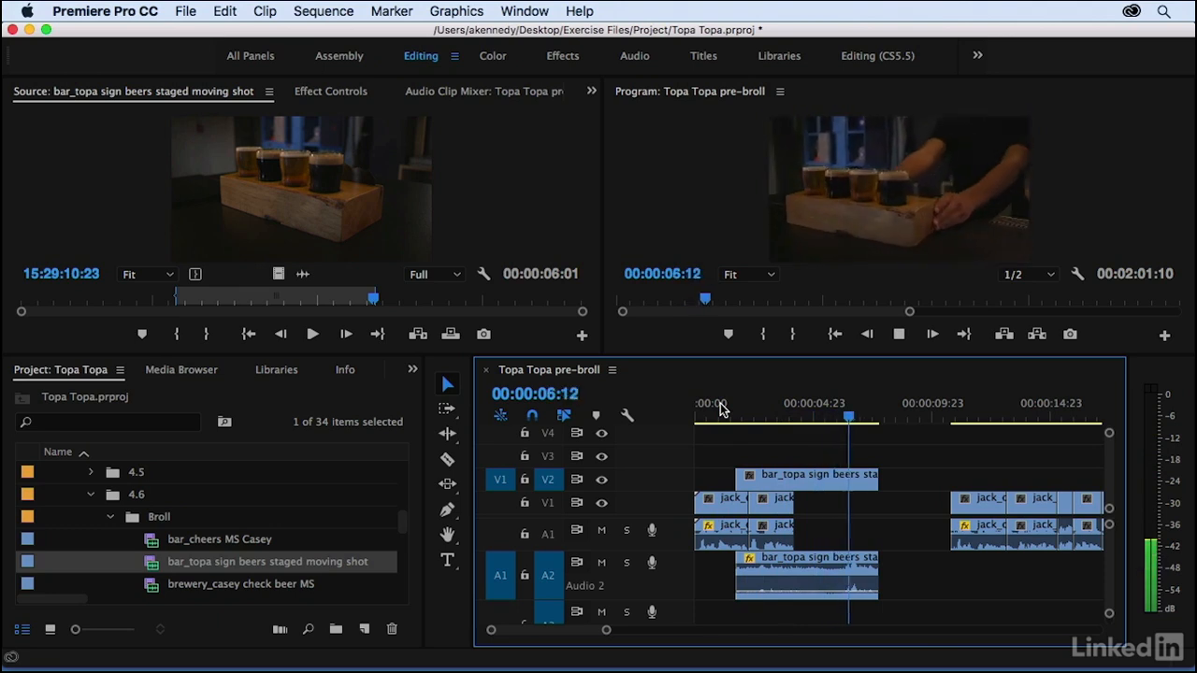
{"action": "key", "text": "space"}
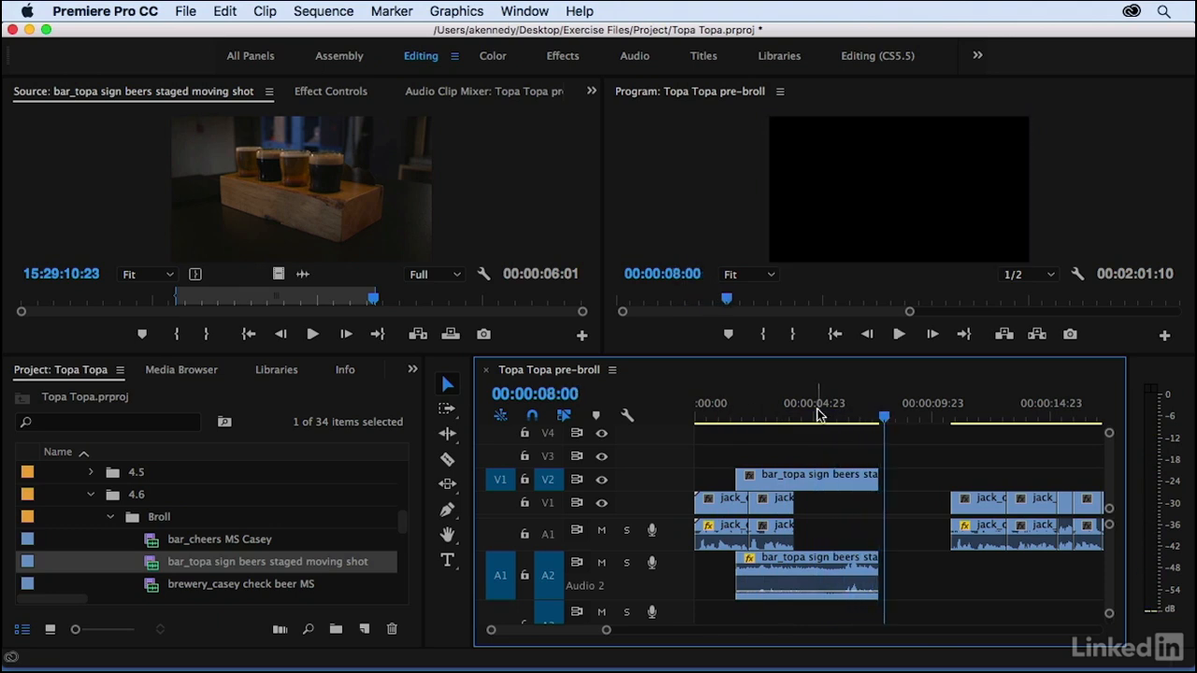
{"action": "left_click", "coordinate": [848, 416]}
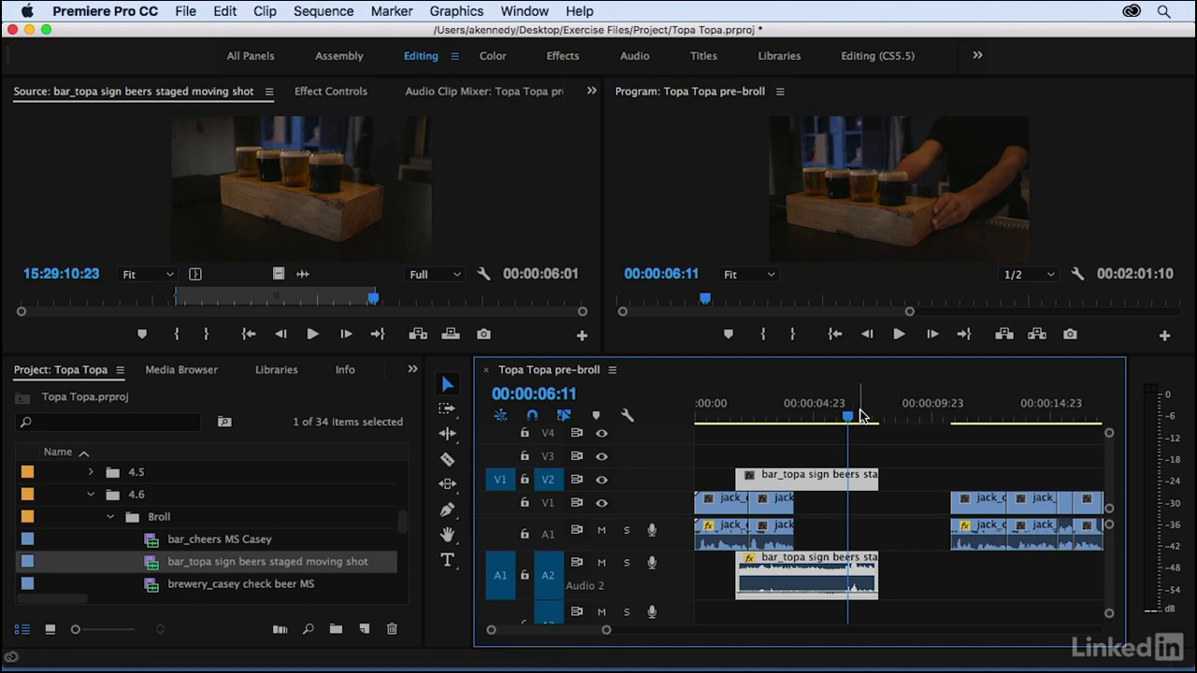
Step: Load bar_cheers MS Casey as the source and mark a section of about six seconds ending at 15:42:20:18
{"action": "double_click", "coordinate": [152, 542]}
{"action": "mouse_move", "coordinate": [91, 307]}
{"action": "left_mouse_down"}
{"action": "mouse_move", "coordinate": [179, 299]}
{"action": "mouse_move", "coordinate": [49, 298]}
{"action": "mouse_move", "coordinate": [415, 302]}
{"action": "left_mouse_up"}
{"action": "key", "text": "i"}
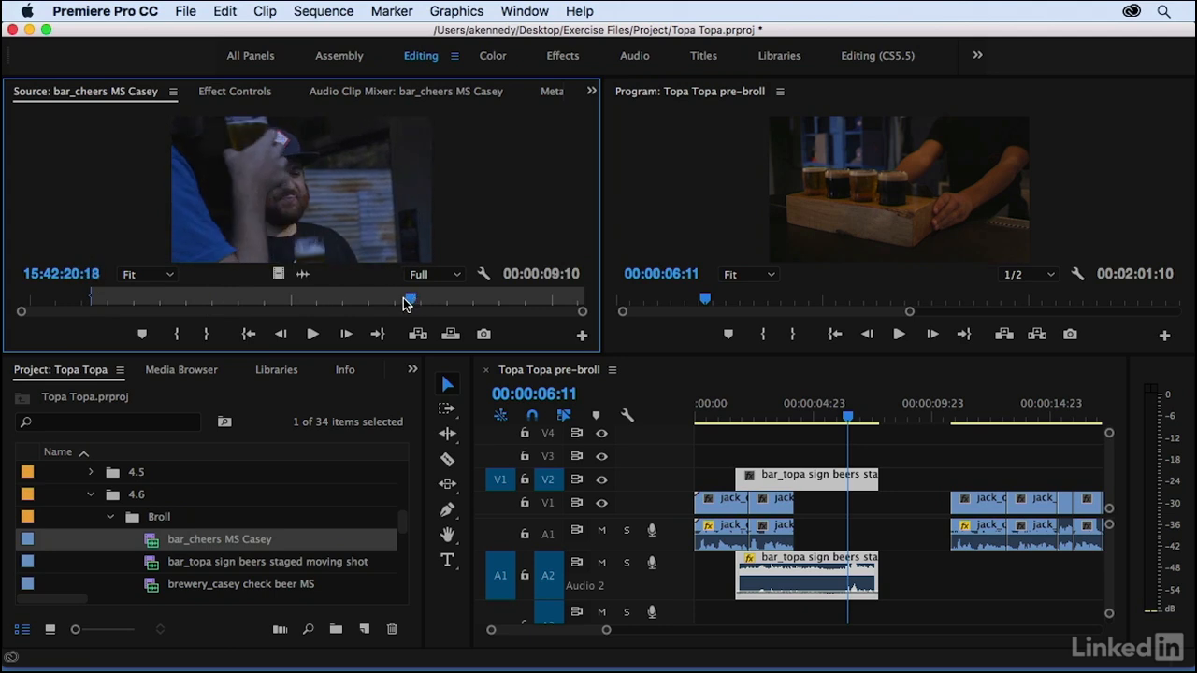
{"action": "key", "text": "o"}
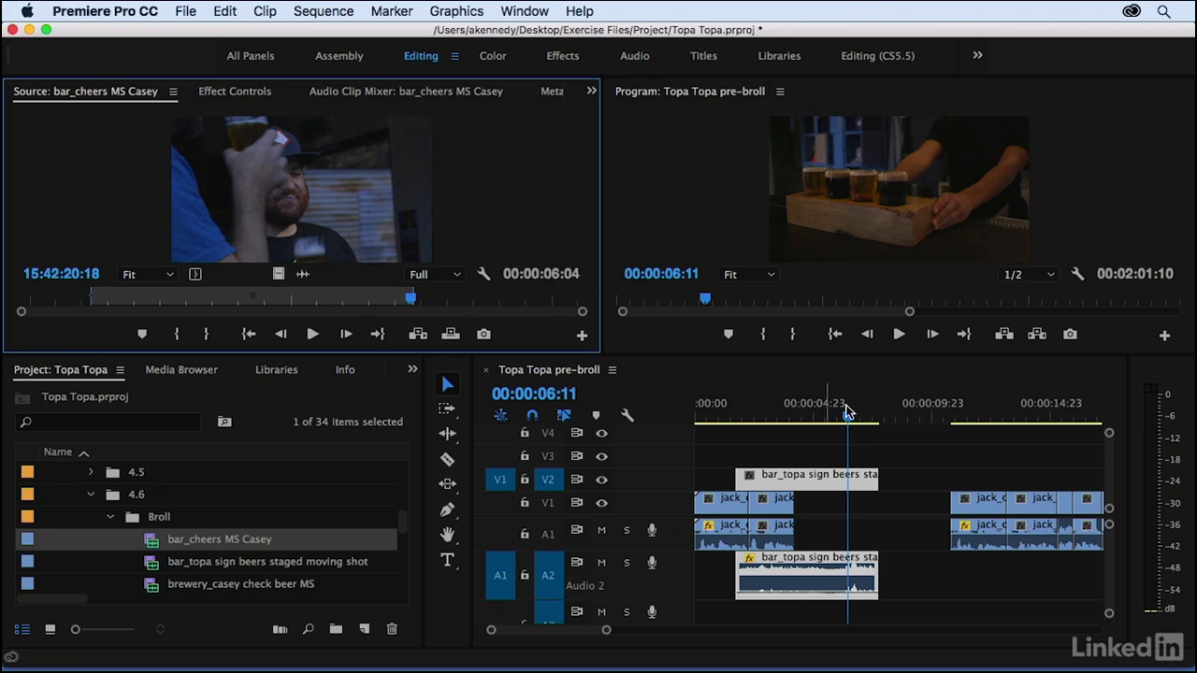
Step: Park the sequence playhead at the end of the bar_topa b-roll clip, at 00:00:07:19, and deselect all clips
{"action": "scroll", "coordinate": [872, 432], "scroll_direction": "down", "scroll_amount": 2}
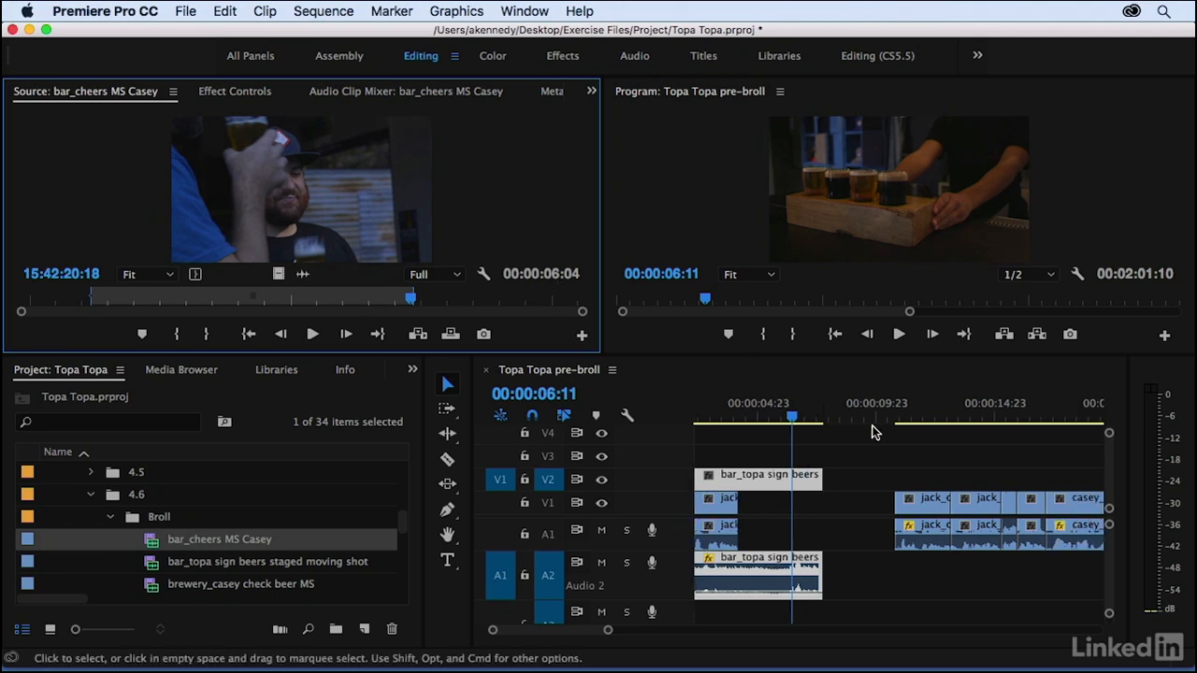
{"action": "left_click", "coordinate": [803, 414]}
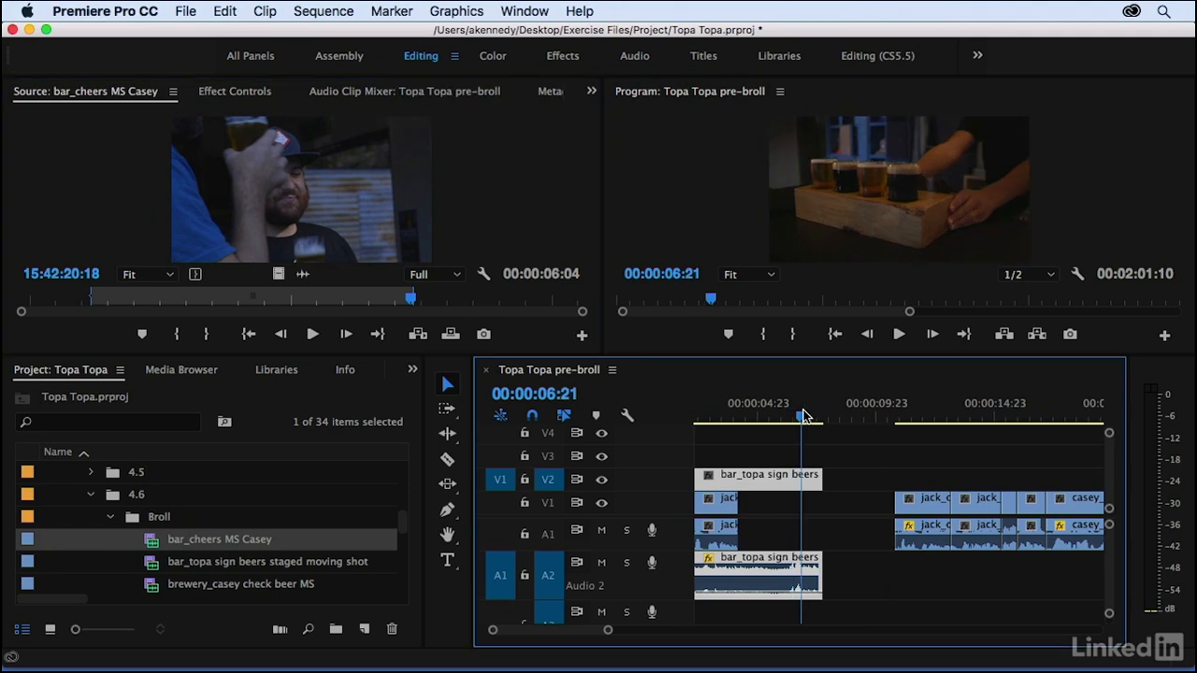
{"action": "left_click_drag", "start_coordinate": [802, 414], "coordinate": [823, 422]}
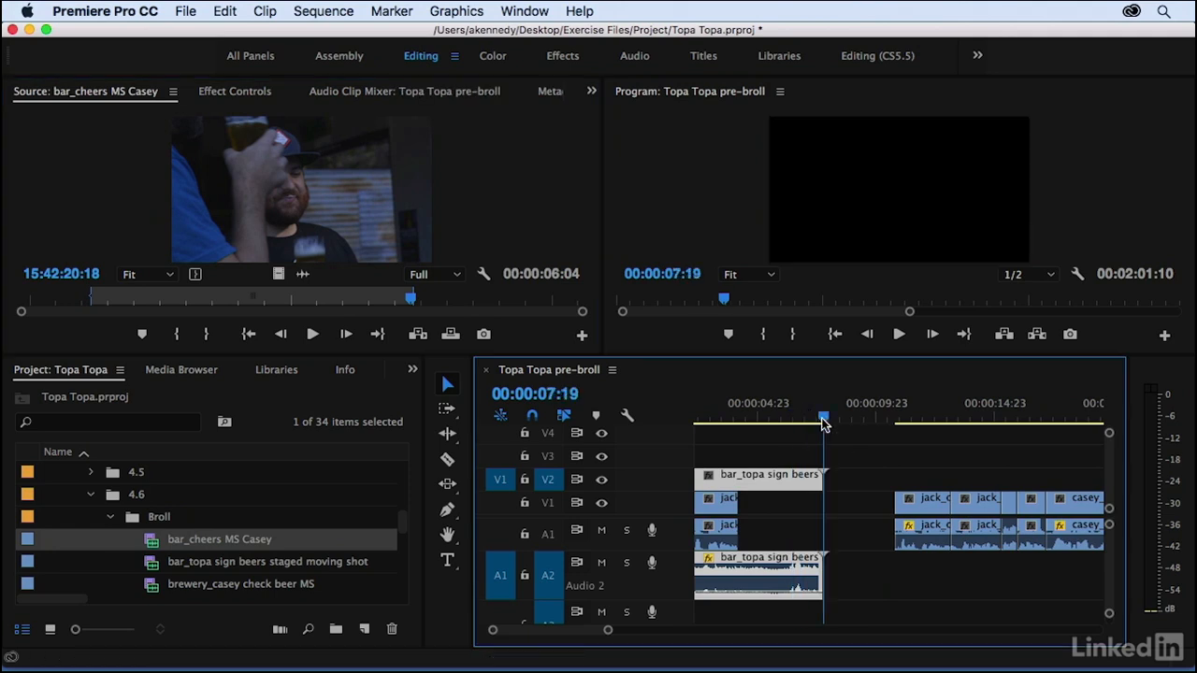
{"action": "left_click", "coordinate": [837, 442]}
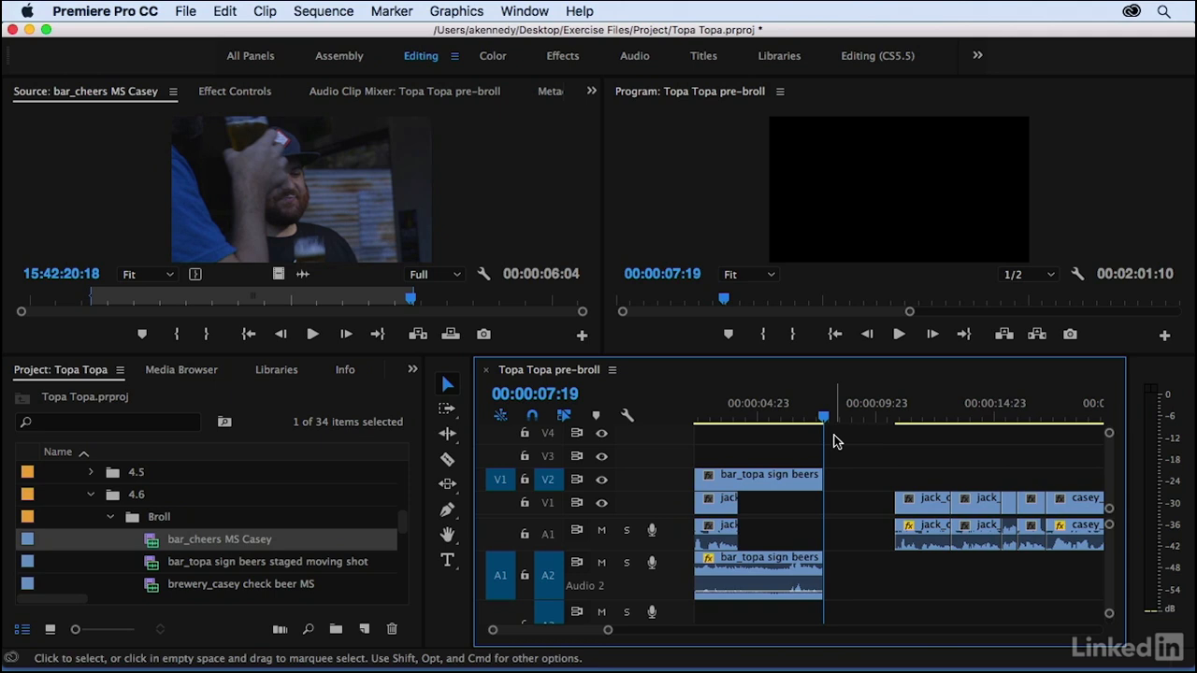
Step: Try overwriting the marked bar_cheers section first with and then without its audio patched to A2, undoing each edit and restoring the audio patch
{"action": "key", "text": "period"}
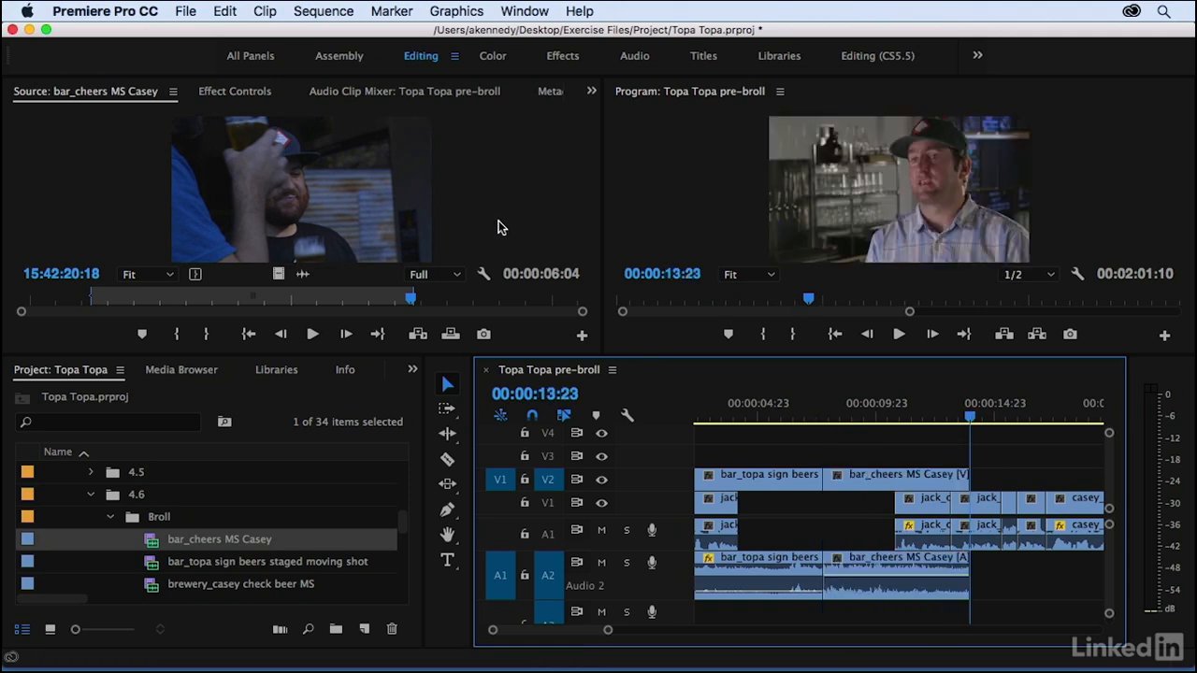
{"action": "key", "text": "super+z"}
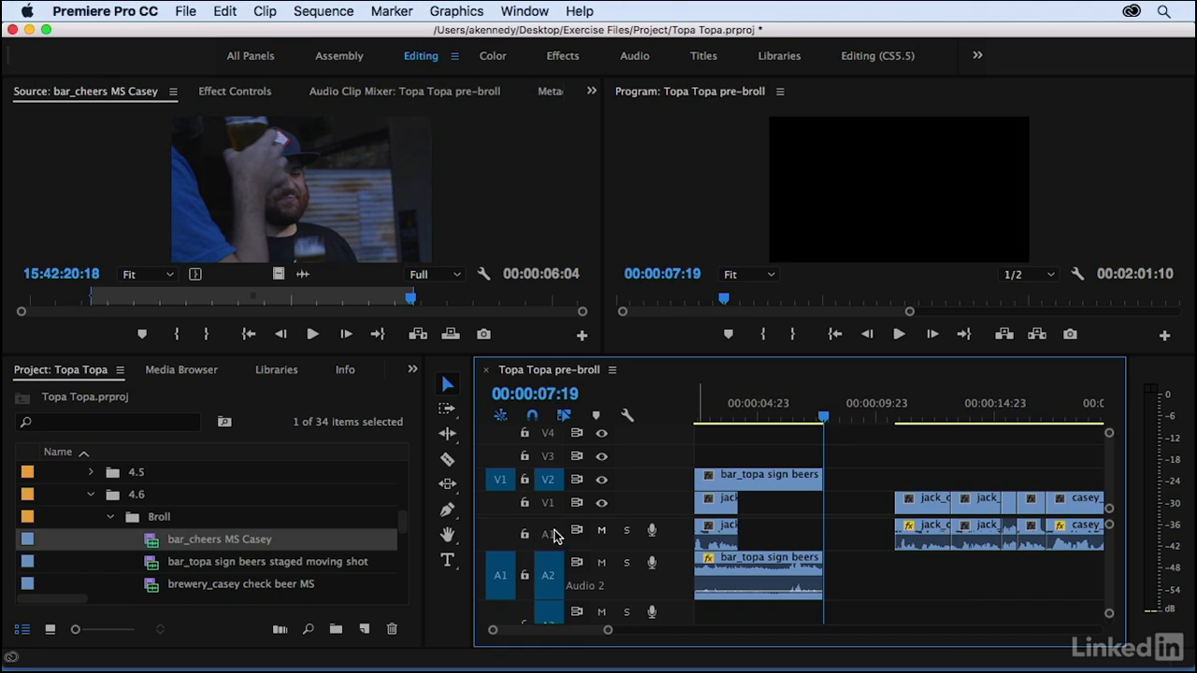
{"action": "left_click", "coordinate": [499, 576]}
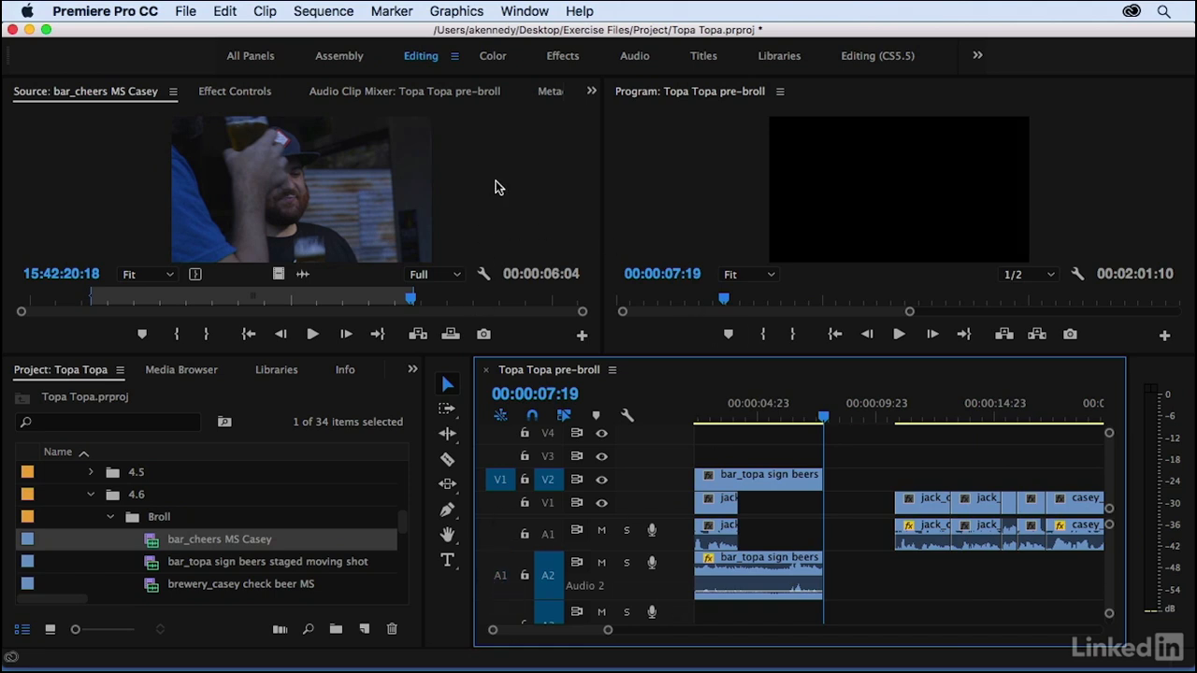
{"action": "key", "text": "period"}
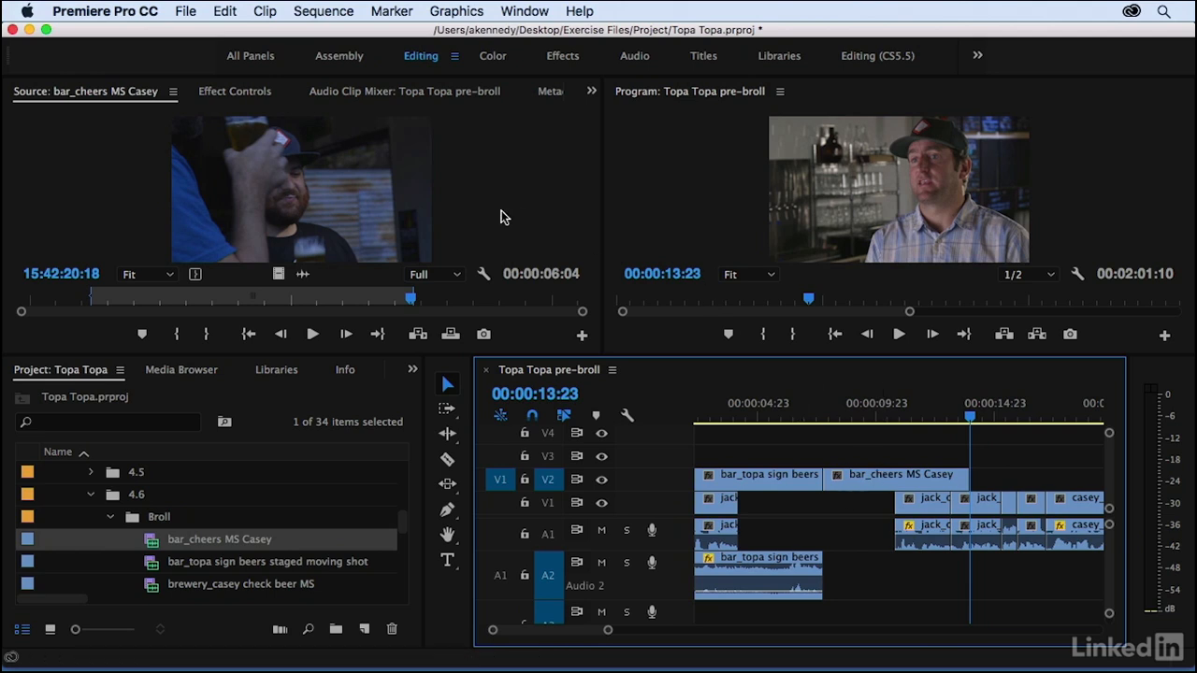
{"action": "key", "text": "super+z"}
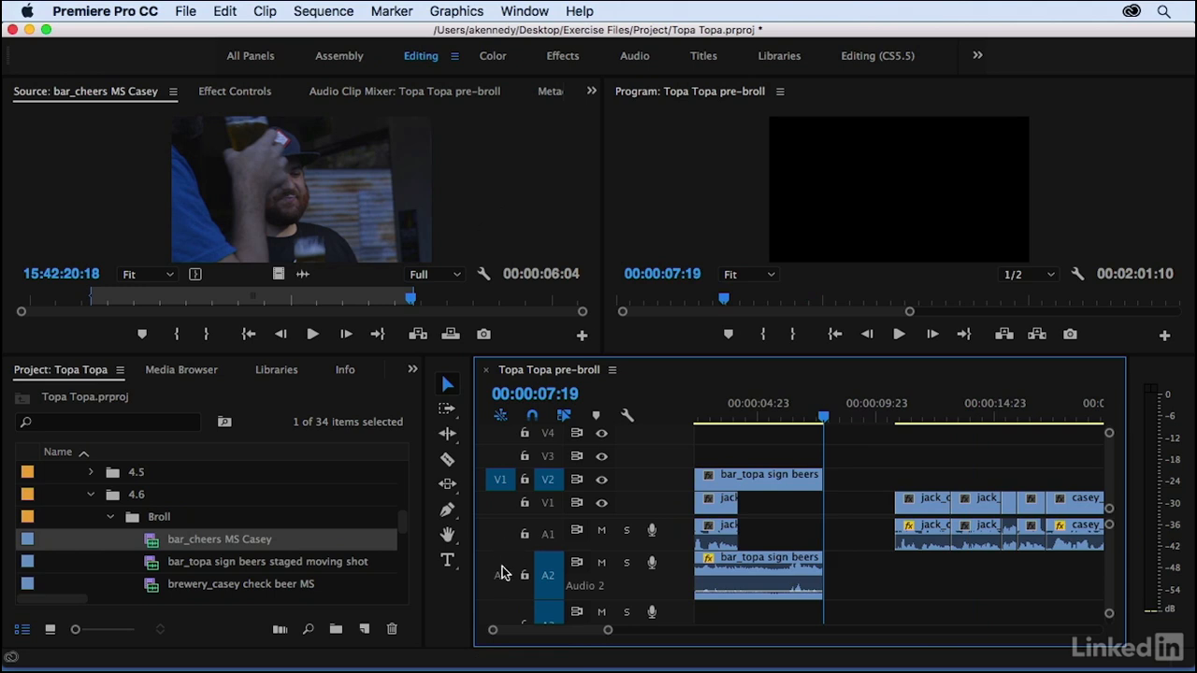
{"action": "left_click", "coordinate": [500, 575]}
Step: Overwrite the marked bar_cheers section onto V2 and A2 at 00:00:07:19, and lower the volume of its audio
{"action": "left_click", "coordinate": [530, 215]}
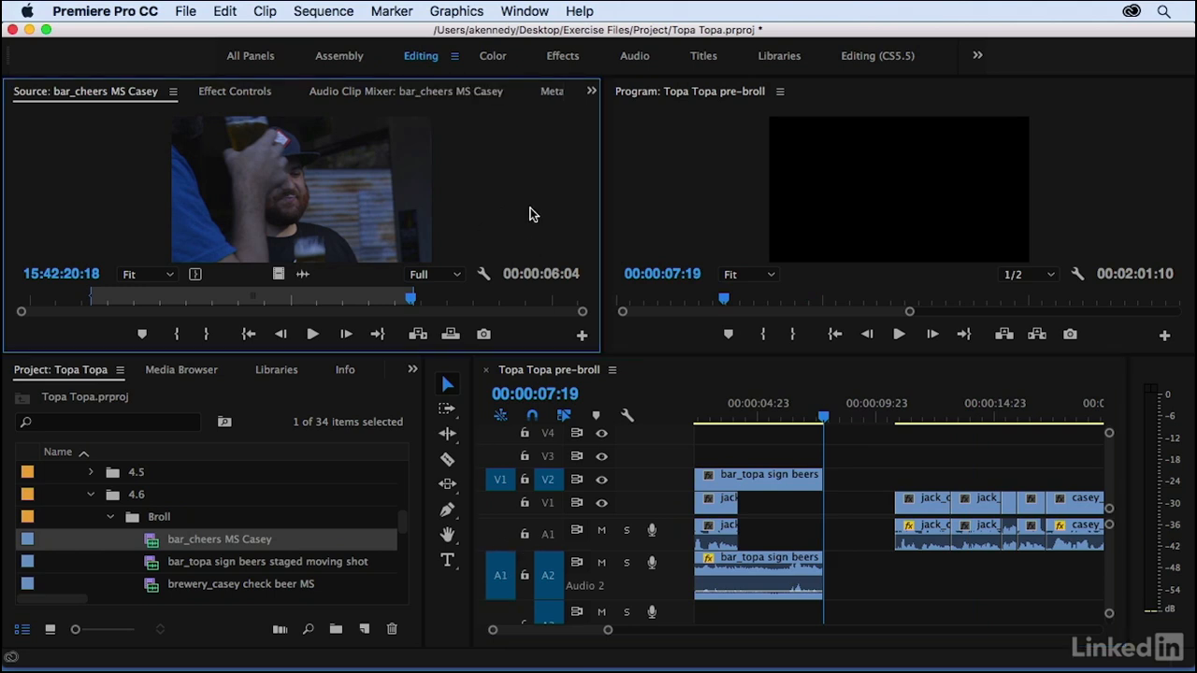
{"action": "key", "text": "period"}
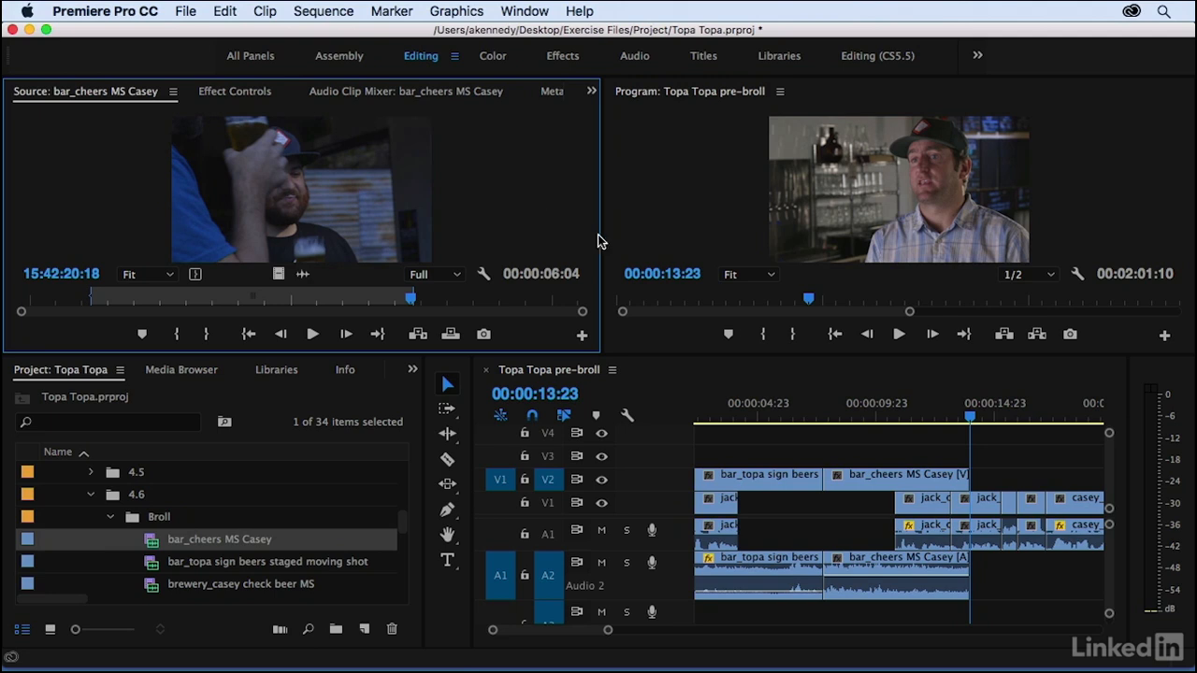
{"action": "left_click_drag", "start_coordinate": [922, 575], "coordinate": [920, 594]}
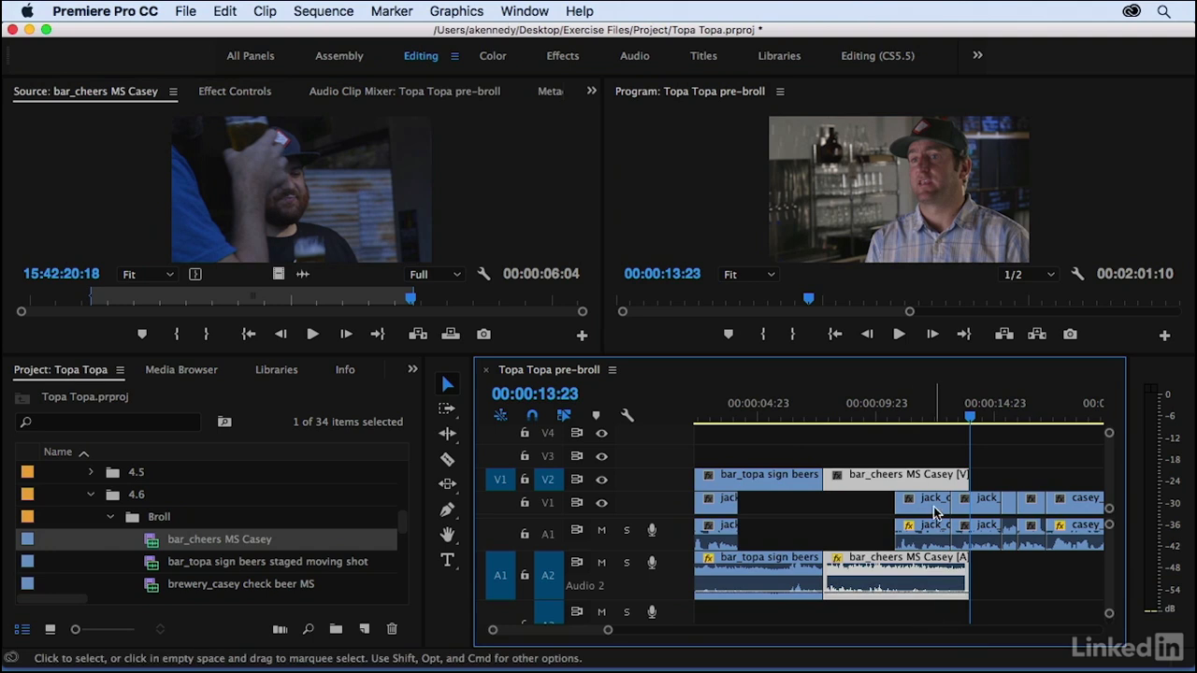
Step: Play back the sequence from 00:00:10:06, and park the playhead at the end of the bar_cheers clip, at 00:00:13:23
{"action": "left_click", "coordinate": [882, 414]}
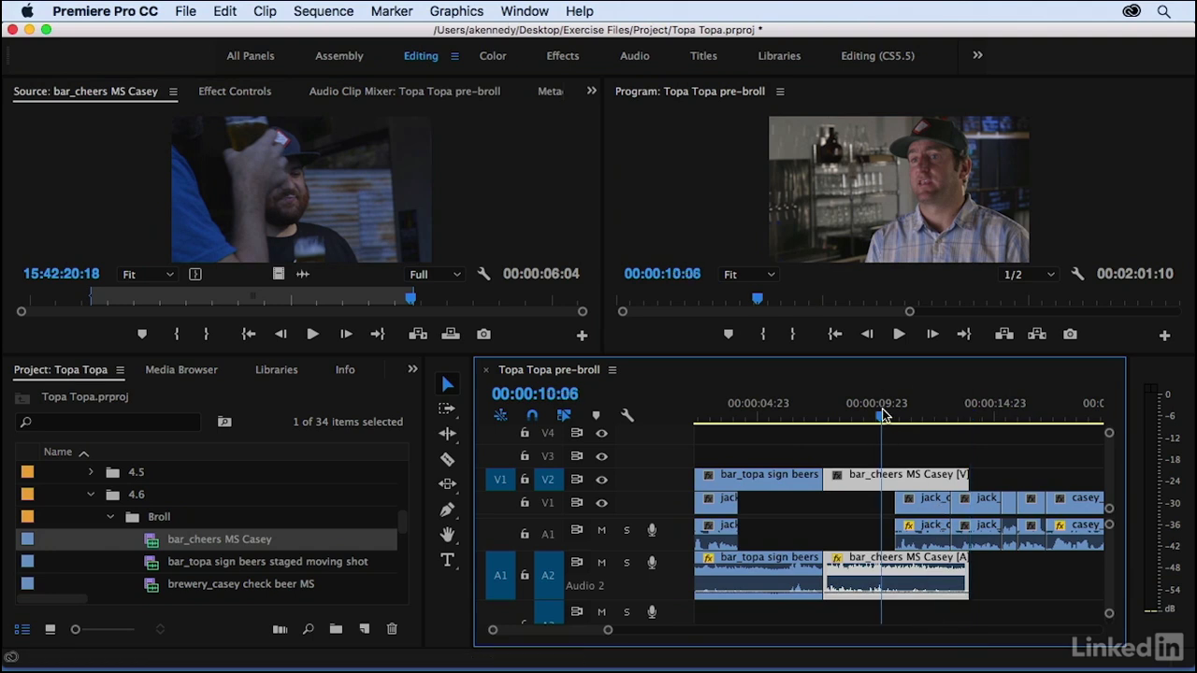
{"action": "left_click", "coordinate": [914, 456]}
{"action": "key", "text": "space"}
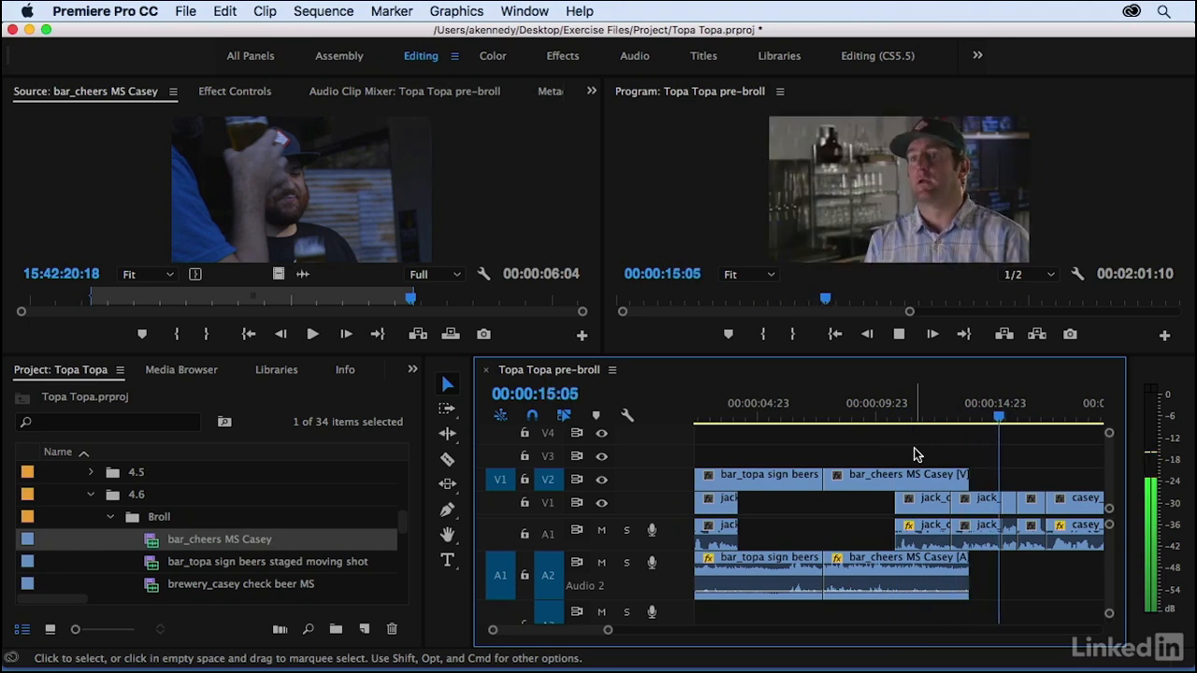
{"action": "key", "text": "space"}
{"action": "mouse_move", "coordinate": [982, 417]}
{"action": "left_mouse_down"}
{"action": "mouse_move", "coordinate": [922, 421]}
{"action": "mouse_move", "coordinate": [979, 436]}
{"action": "left_mouse_up"}
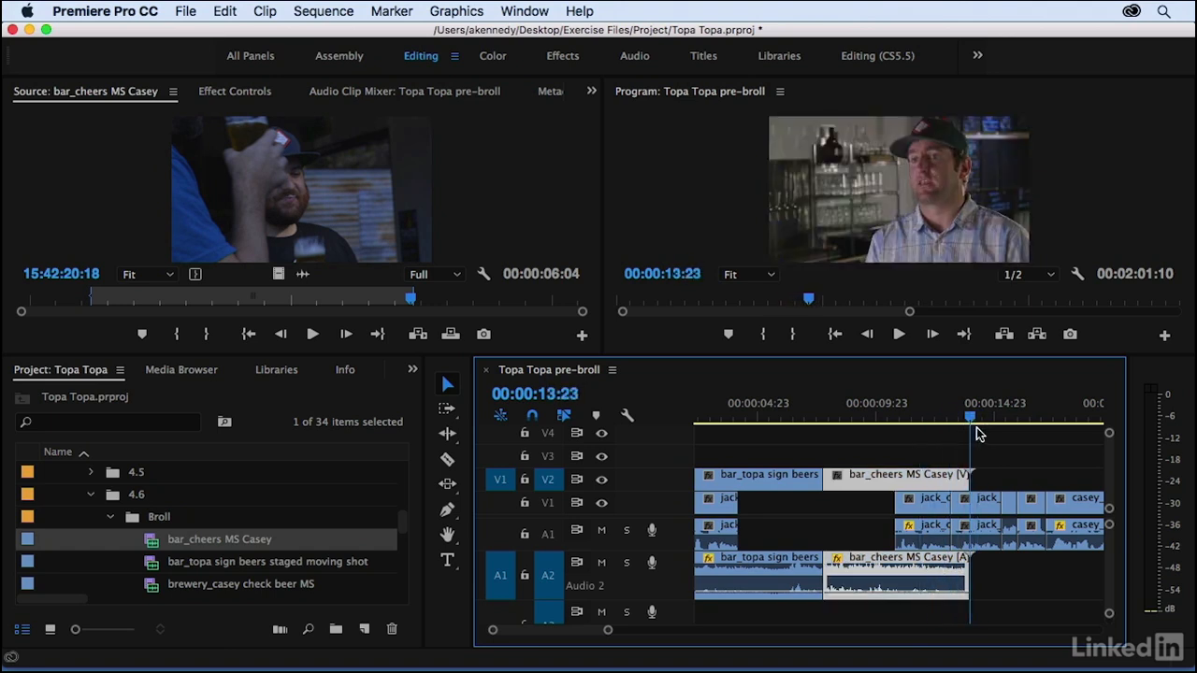
{"action": "left_click", "coordinate": [979, 444]}
{"action": "scroll", "coordinate": [979, 443], "scroll_direction": "right", "scroll_amount": 3}
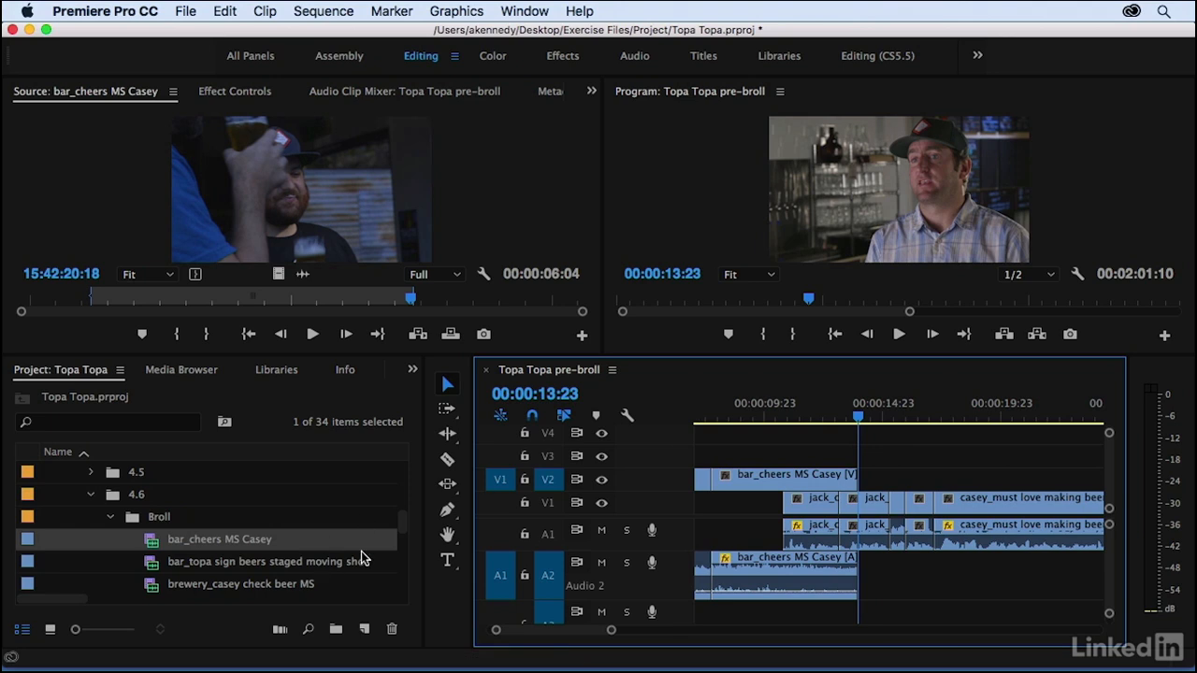
Step: Load brewery_casey working misc equipment as the source and mark a section of about four seconds ending at 09:07:44:04
{"action": "left_click", "coordinate": [399, 526]}
{"action": "left_click_drag", "start_coordinate": [399, 525], "coordinate": [401, 547]}
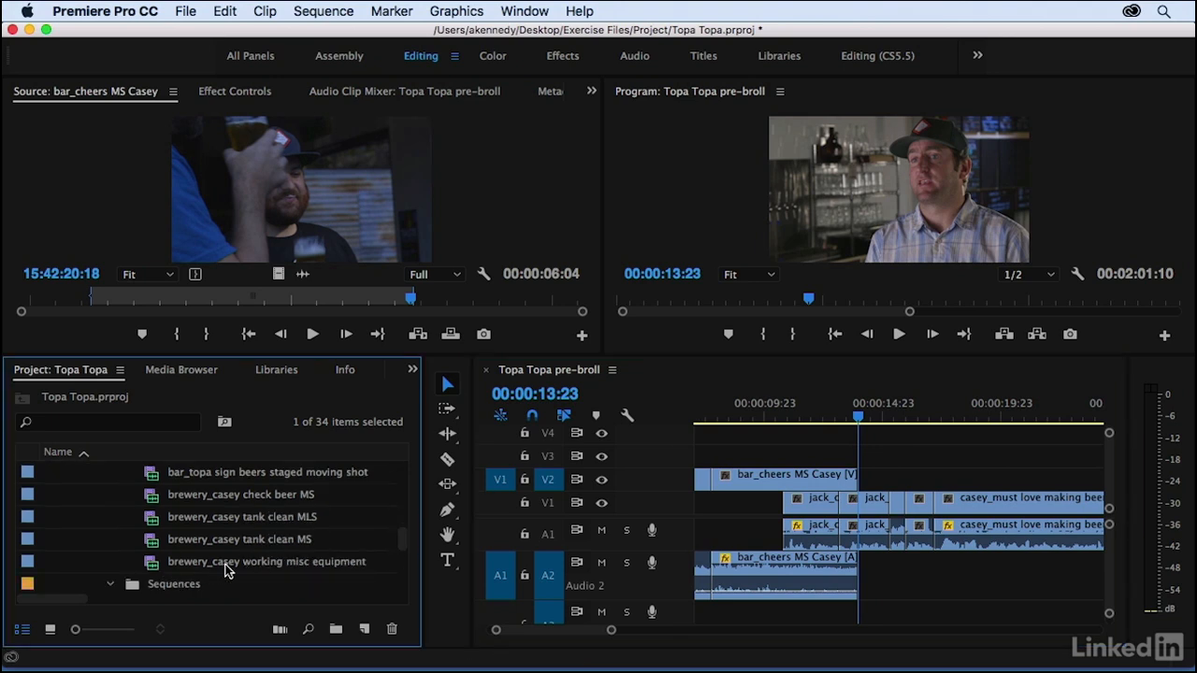
{"action": "double_click", "coordinate": [152, 565]}
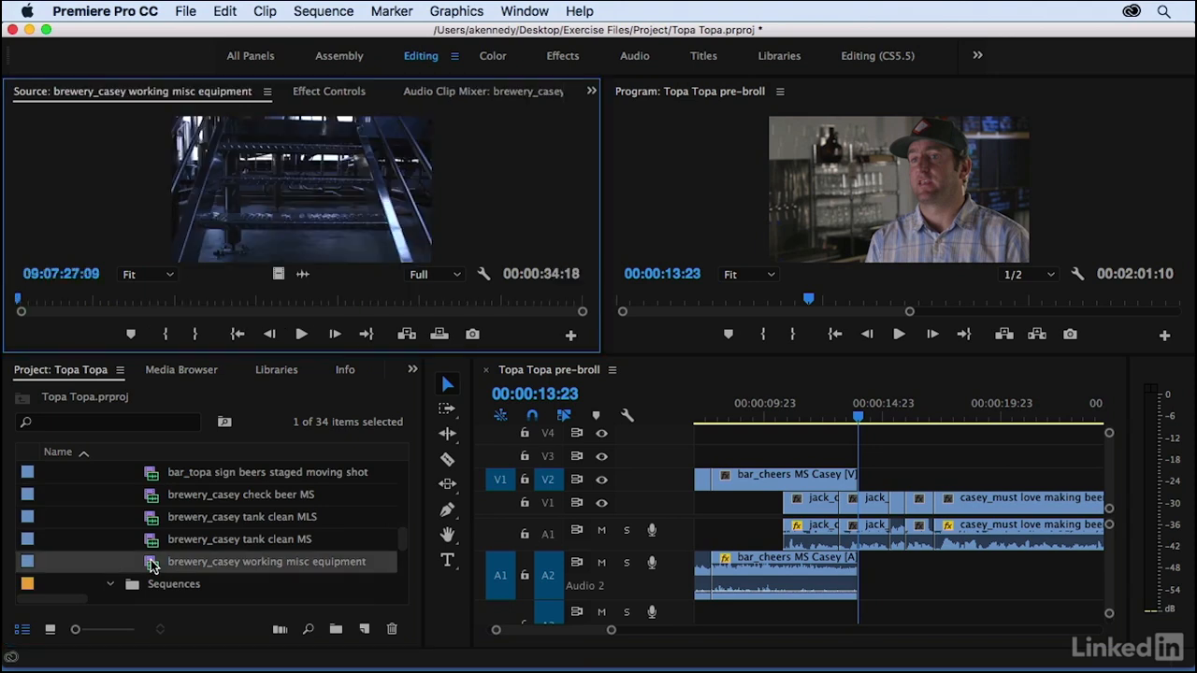
{"action": "left_click_drag", "start_coordinate": [24, 297], "coordinate": [290, 314]}
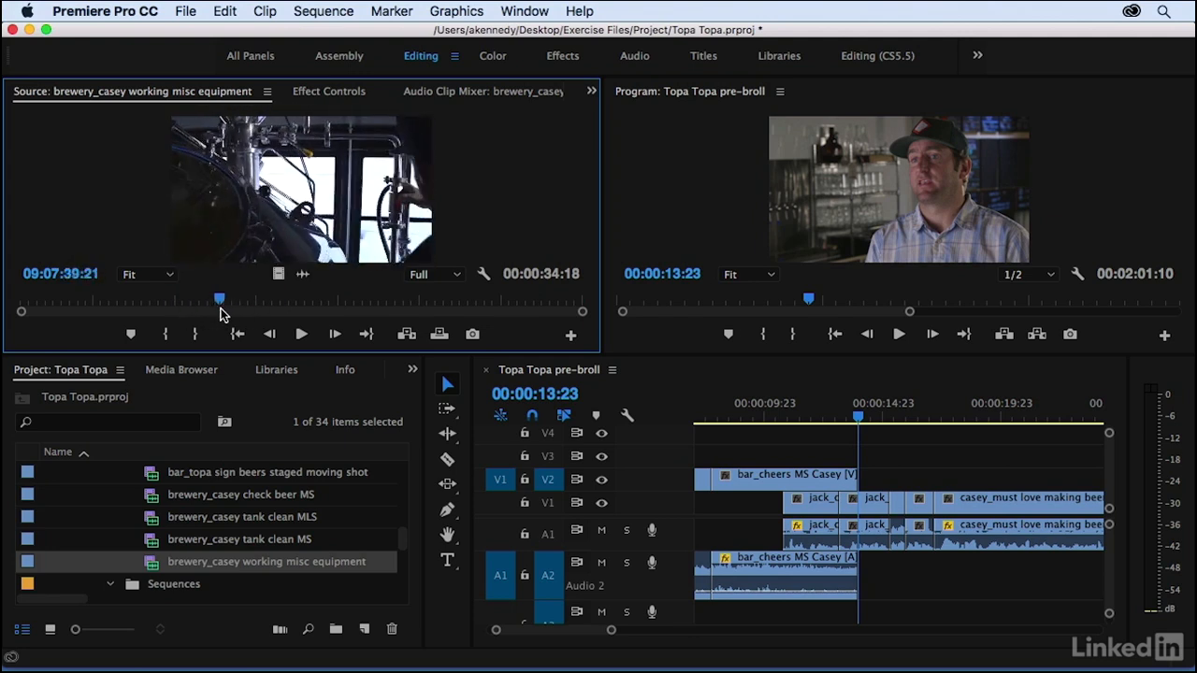
{"action": "key", "text": "i"}
{"action": "key", "text": "o"}
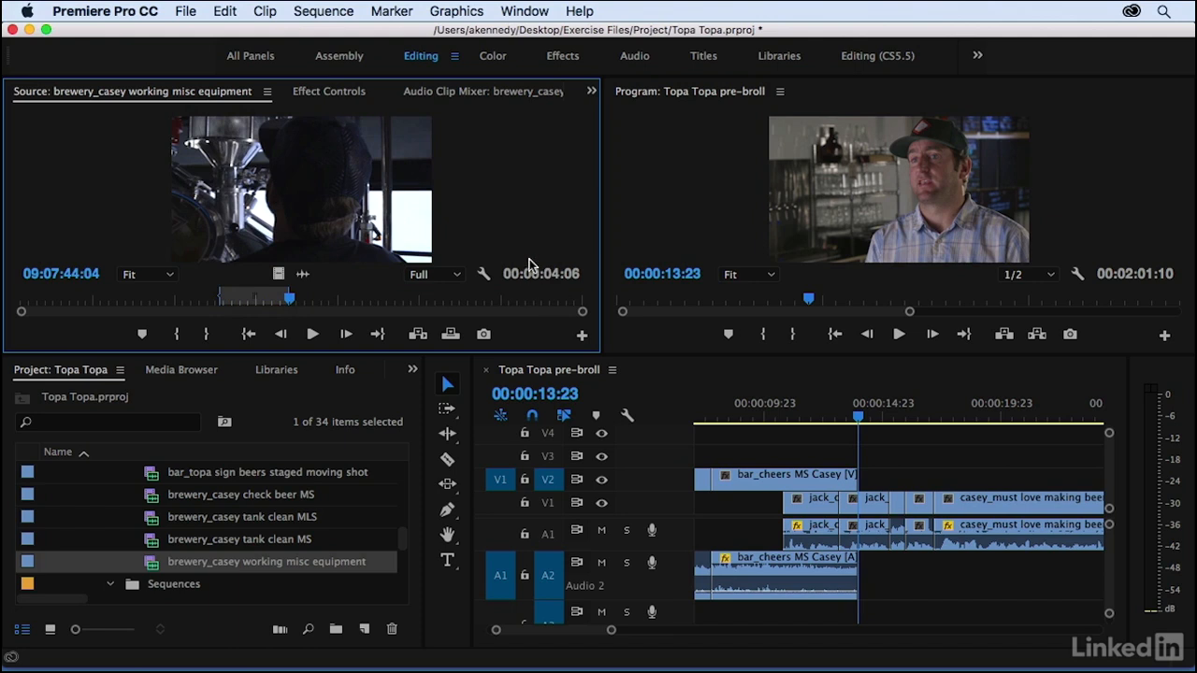
Step: Overwrite the marked equipment section onto V2 and A2 at 00:00:13:23, and lower its audio to about -16.9 dB
{"action": "key", "text": "period"}
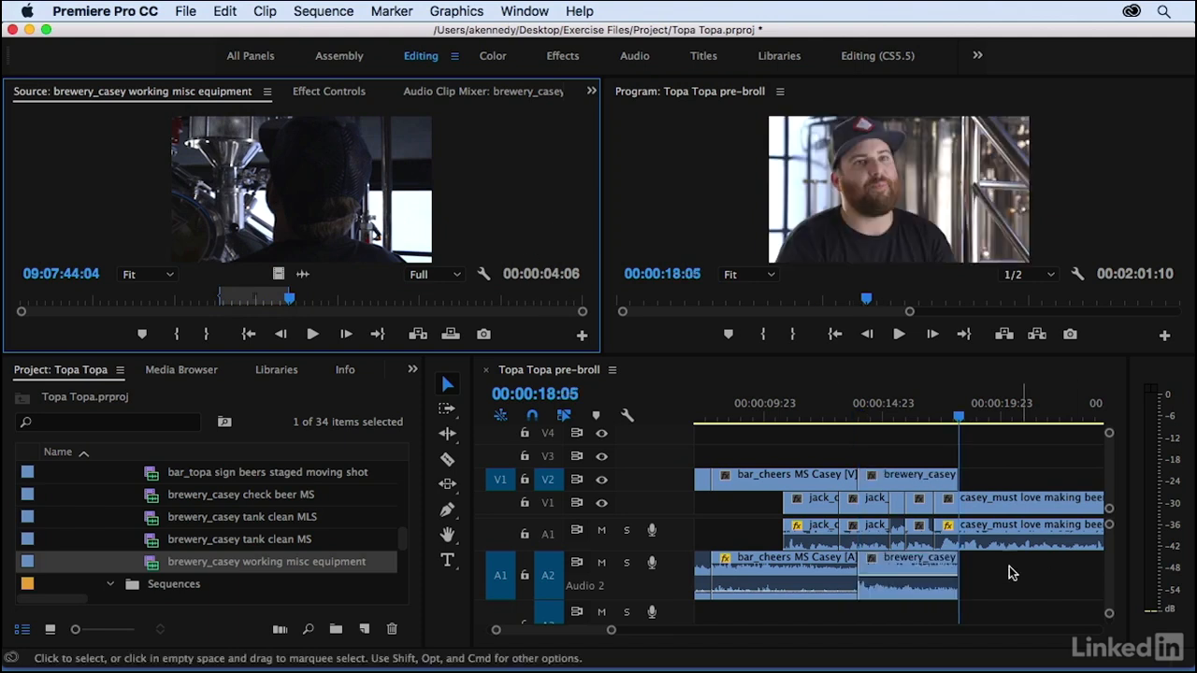
{"action": "left_click_drag", "start_coordinate": [918, 586], "coordinate": [917, 593]}
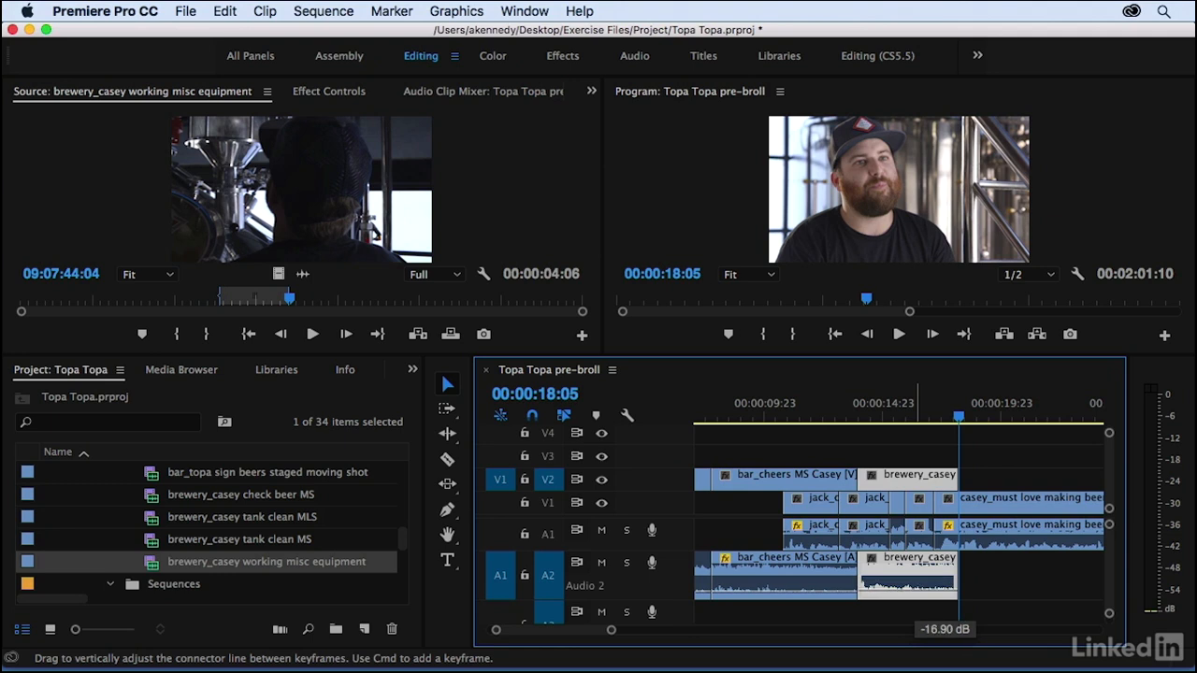
Step: Play back the sequence from just before the brewery equipment b-roll through to the interview at 00:00:20:20
{"action": "left_click", "coordinate": [849, 417]}
{"action": "key", "text": "space"}
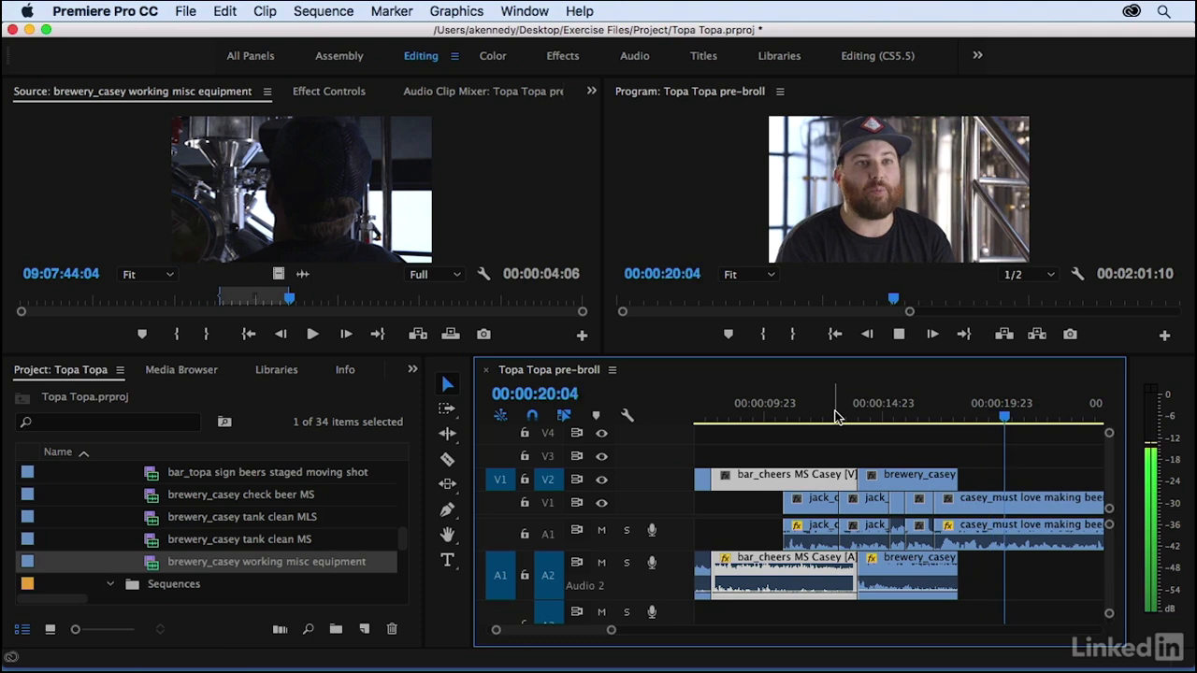
{"action": "key", "text": "space"}
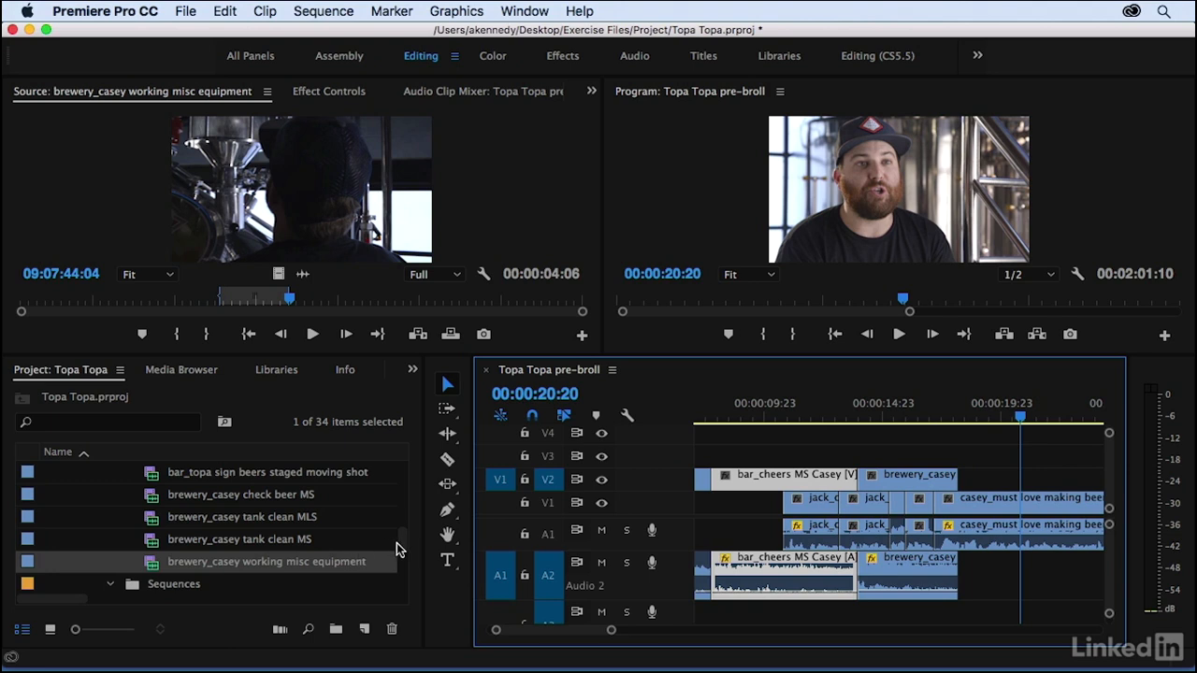
Step: Load brewery_casey check beer MS as the source and mark only its out point, at 14:35:42:14
{"action": "scroll", "coordinate": [402, 543], "scroll_direction": "up", "scroll_amount": 2}
{"action": "scroll", "coordinate": [402, 543], "scroll_direction": "down", "scroll_amount": 1}
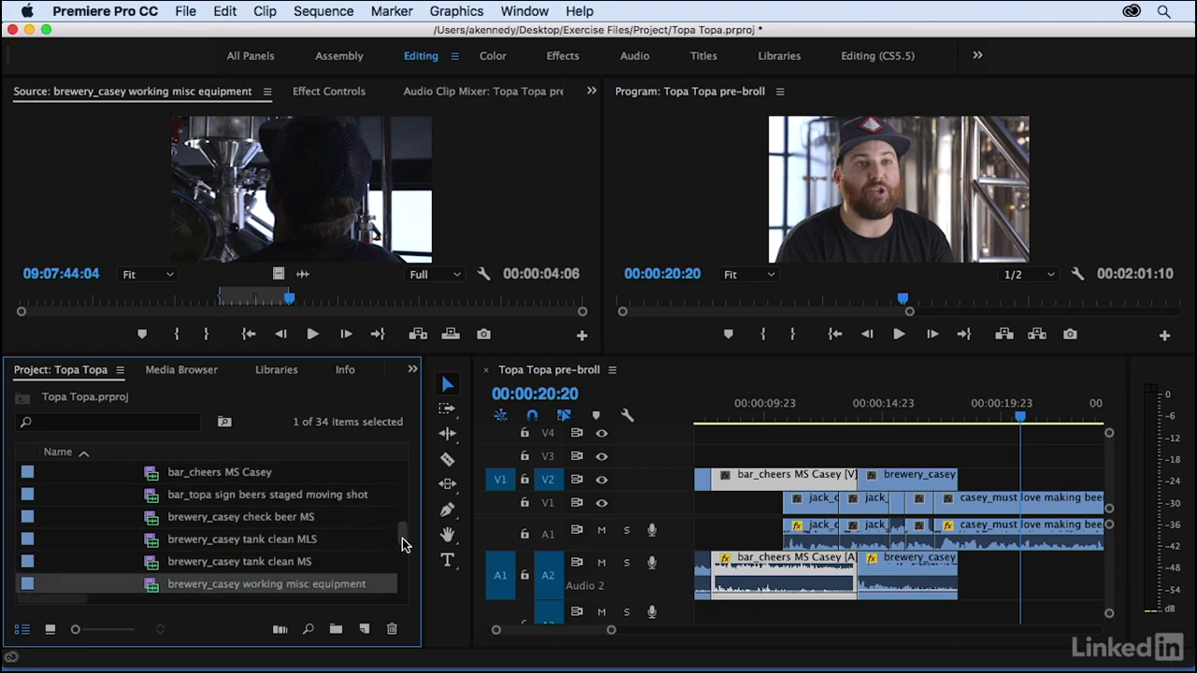
{"action": "double_click", "coordinate": [199, 524]}
{"action": "left_click_drag", "start_coordinate": [66, 299], "coordinate": [476, 316]}
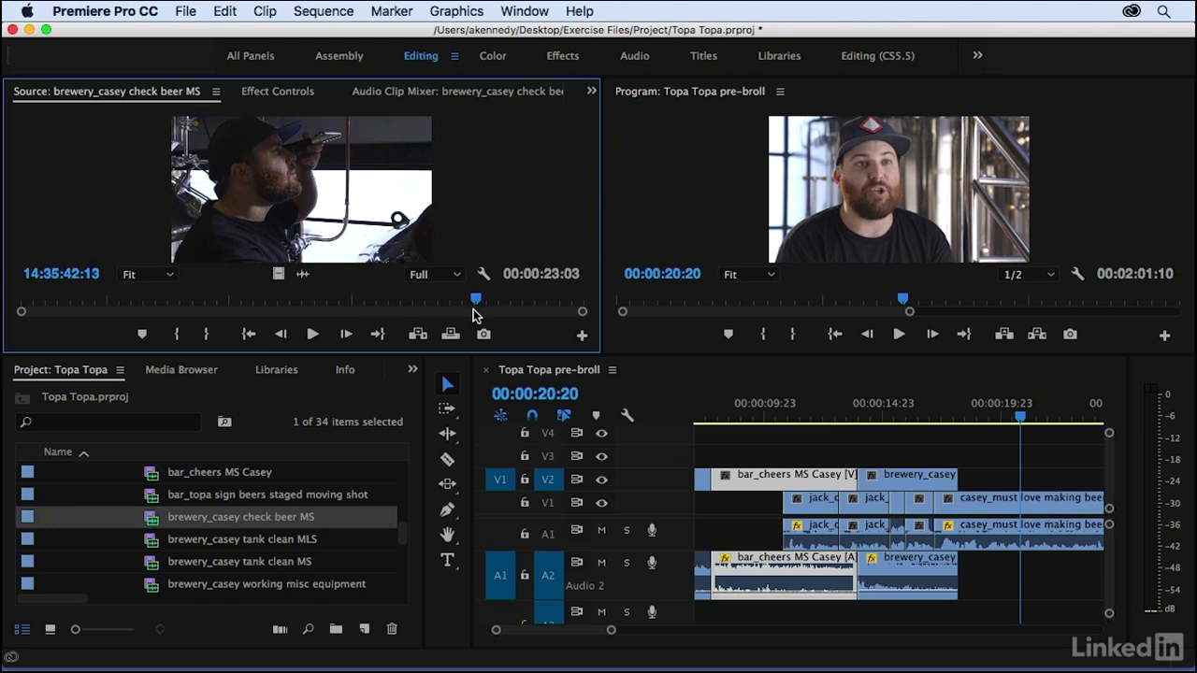
{"action": "key", "text": "o"}
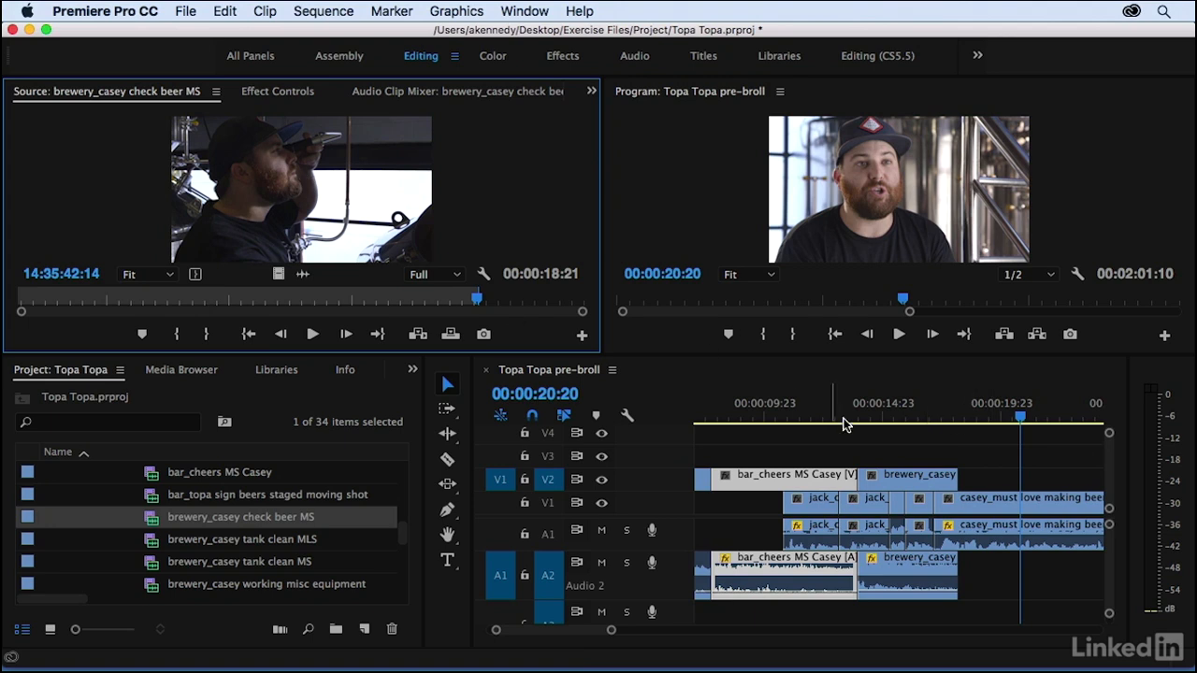
Step: Play back the interview from near the end of the brewery equipment b-roll to 00:00:22:01
{"action": "left_click", "coordinate": [928, 411]}
{"action": "key", "text": "space"}
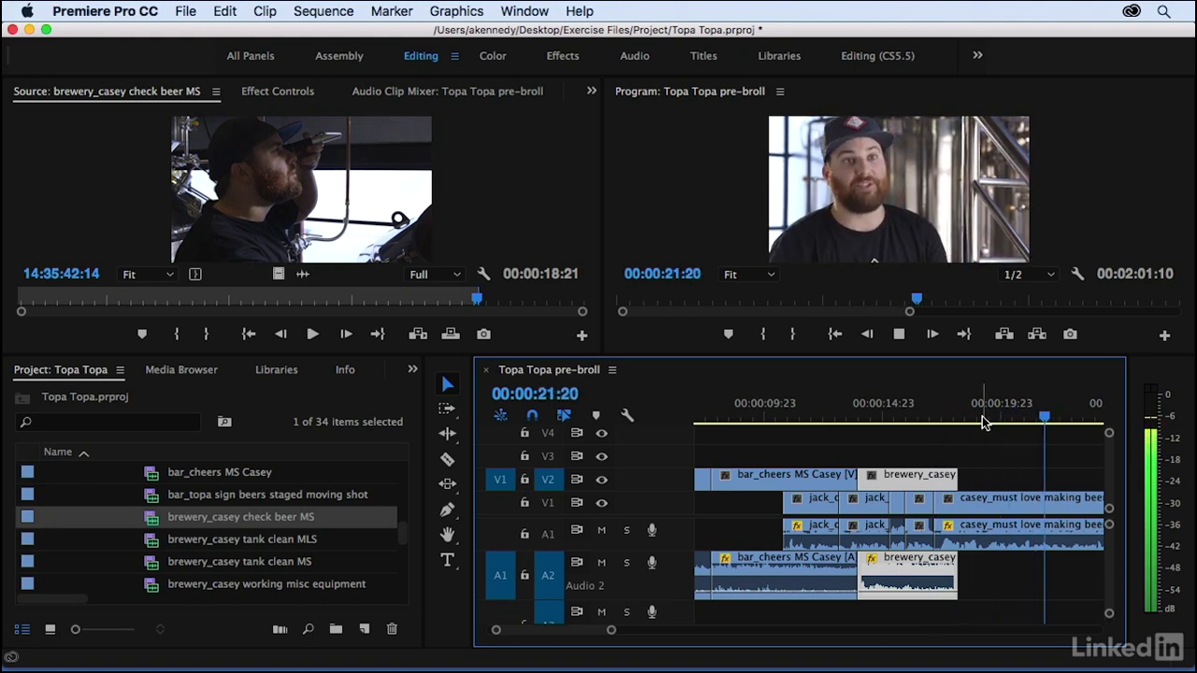
{"action": "key", "text": "space"}
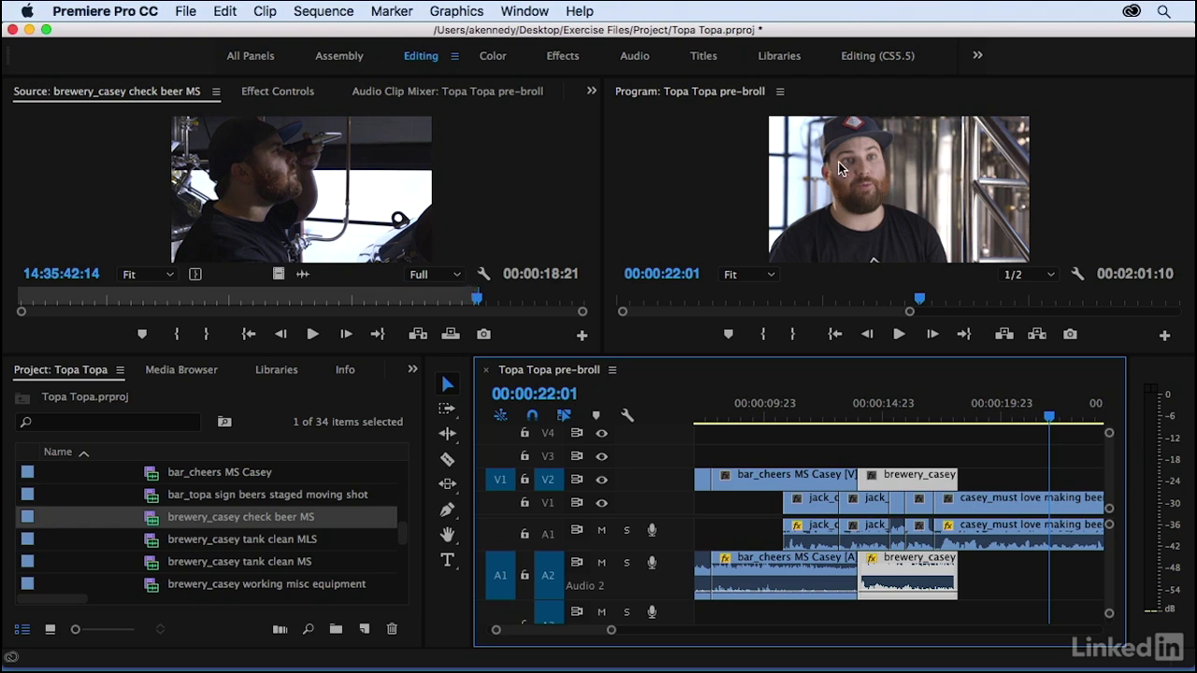
Step: Replay the start of the interview clip after the b-roll and mark a sequence out point at 00:00:19:12
{"action": "left_click", "coordinate": [943, 421]}
{"action": "key", "text": "space"}
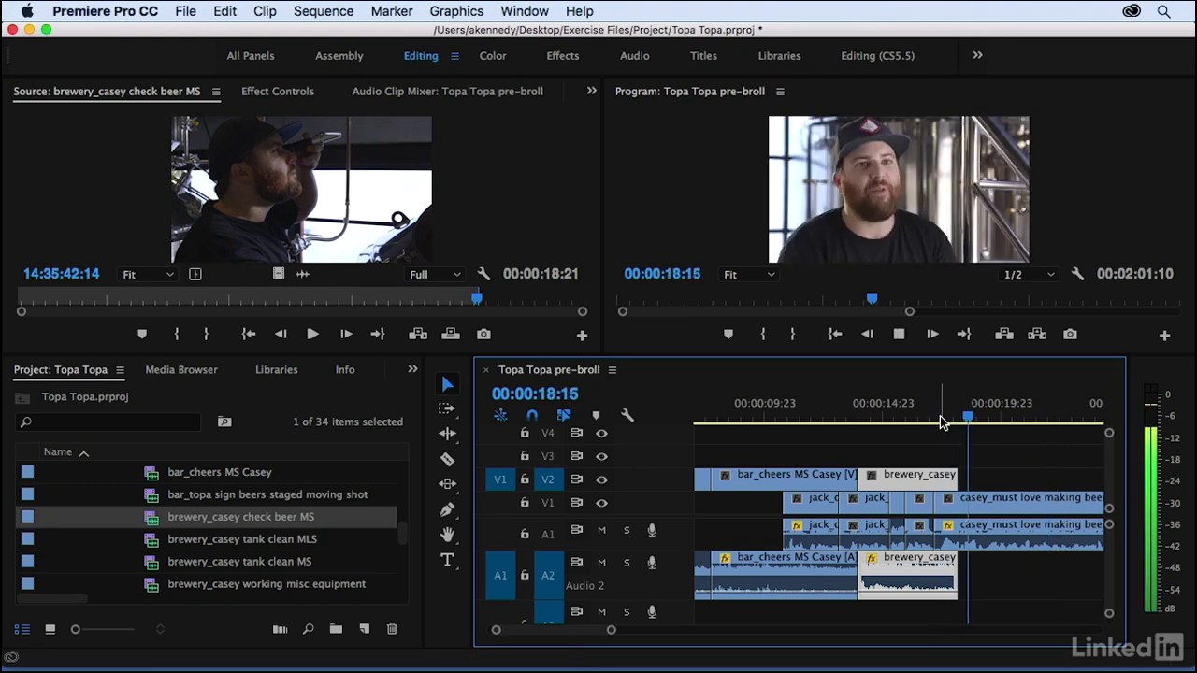
{"action": "key", "text": "k"}
{"action": "key", "text": "j"}
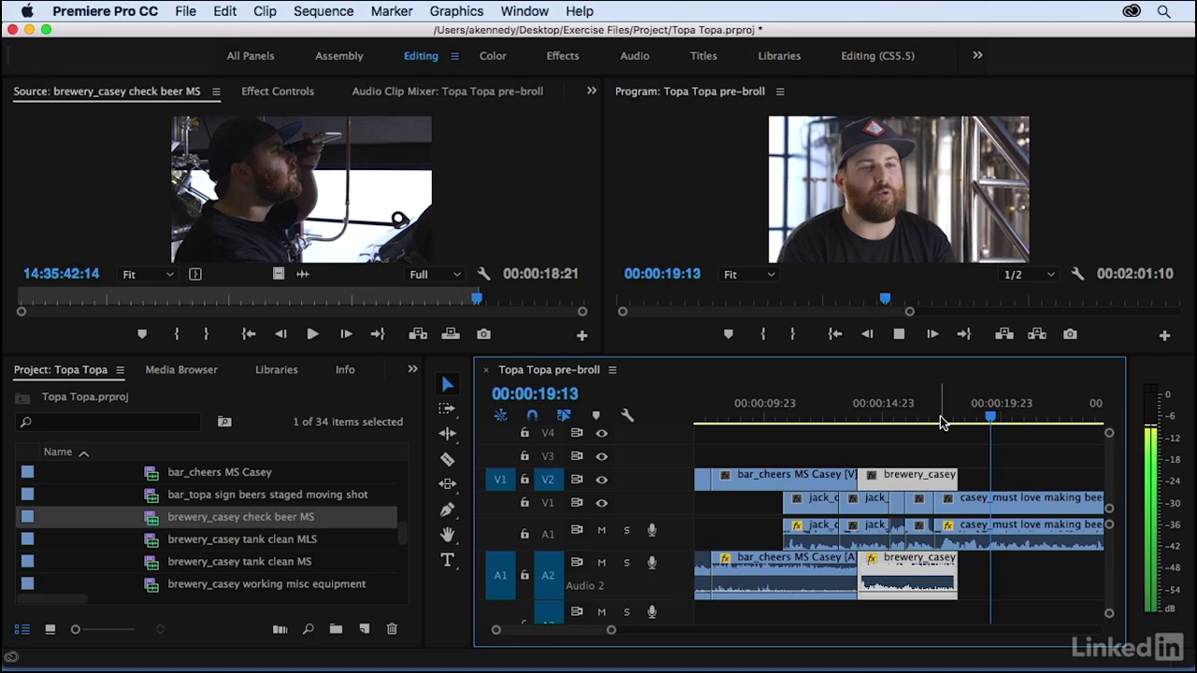
{"action": "key", "text": "k"}
{"action": "key", "text": "o"}
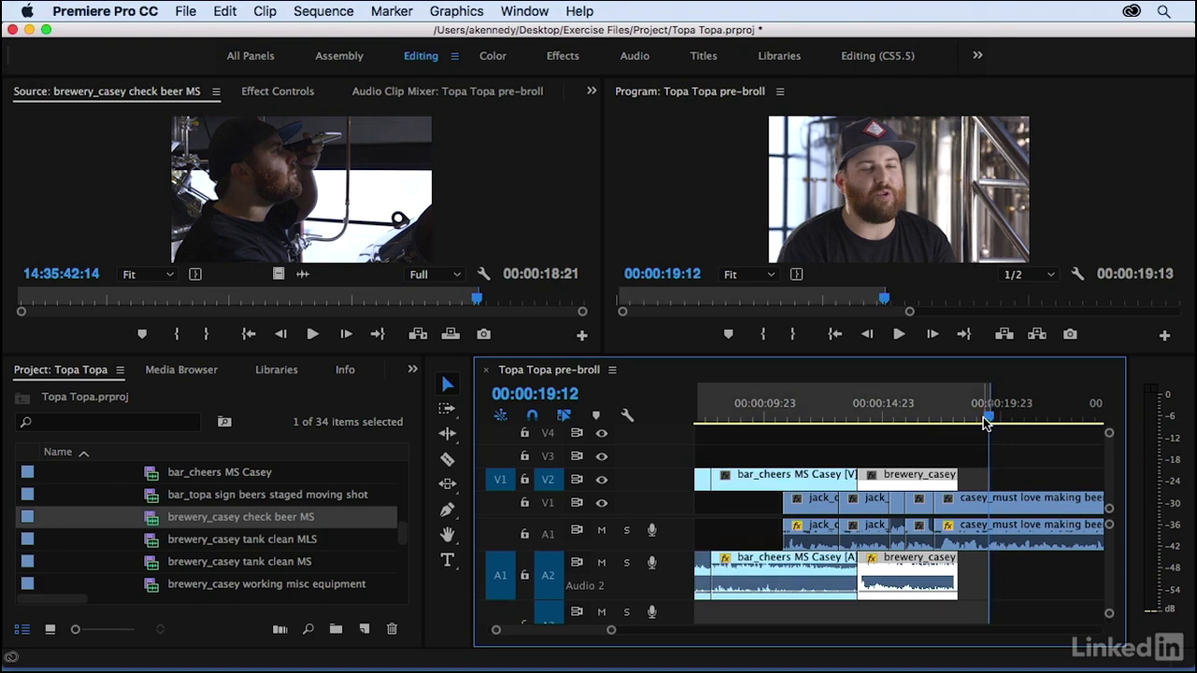
Step: Replay the end of the brewery equipment b-roll and mark a sequence in point just before its end, giving a 00:00:02:02 range
{"action": "left_click", "coordinate": [900, 410]}
{"action": "key", "text": "space"}
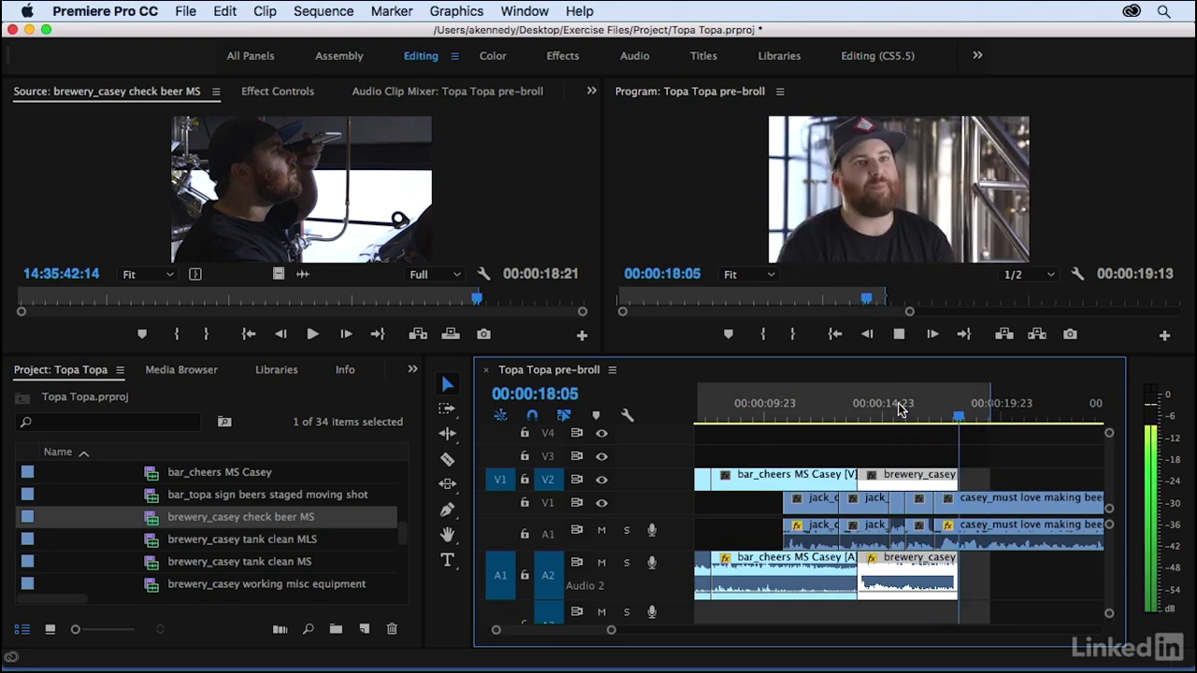
{"action": "key", "text": "space"}
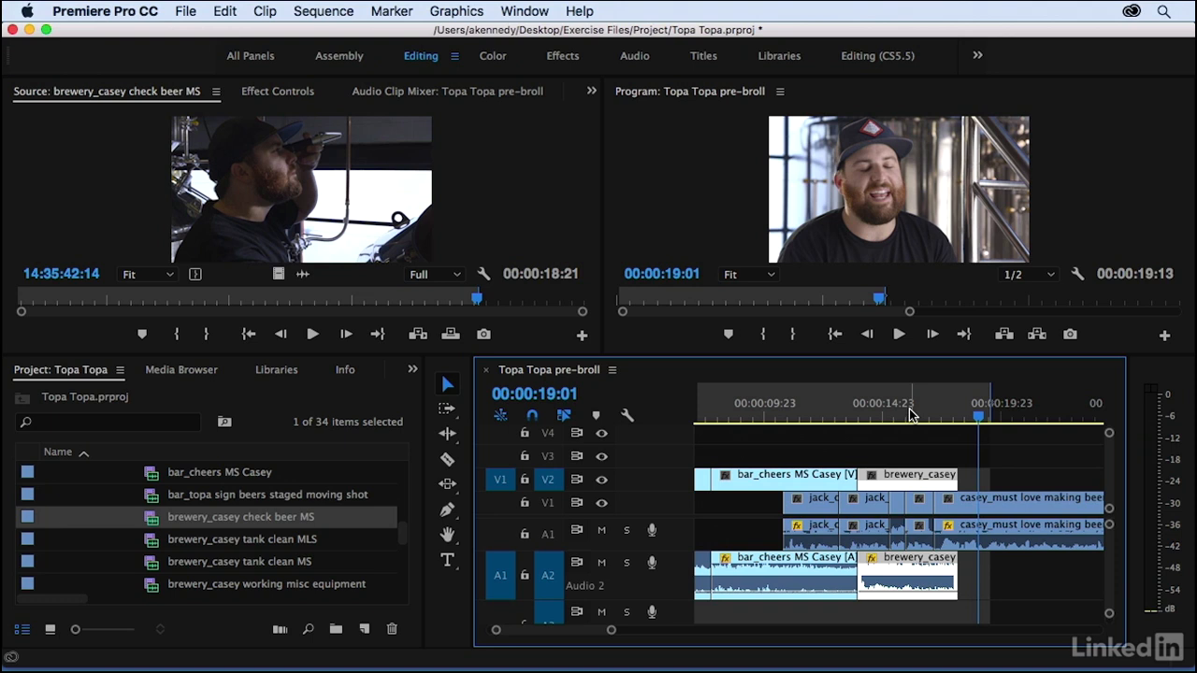
{"action": "key", "text": "j"}
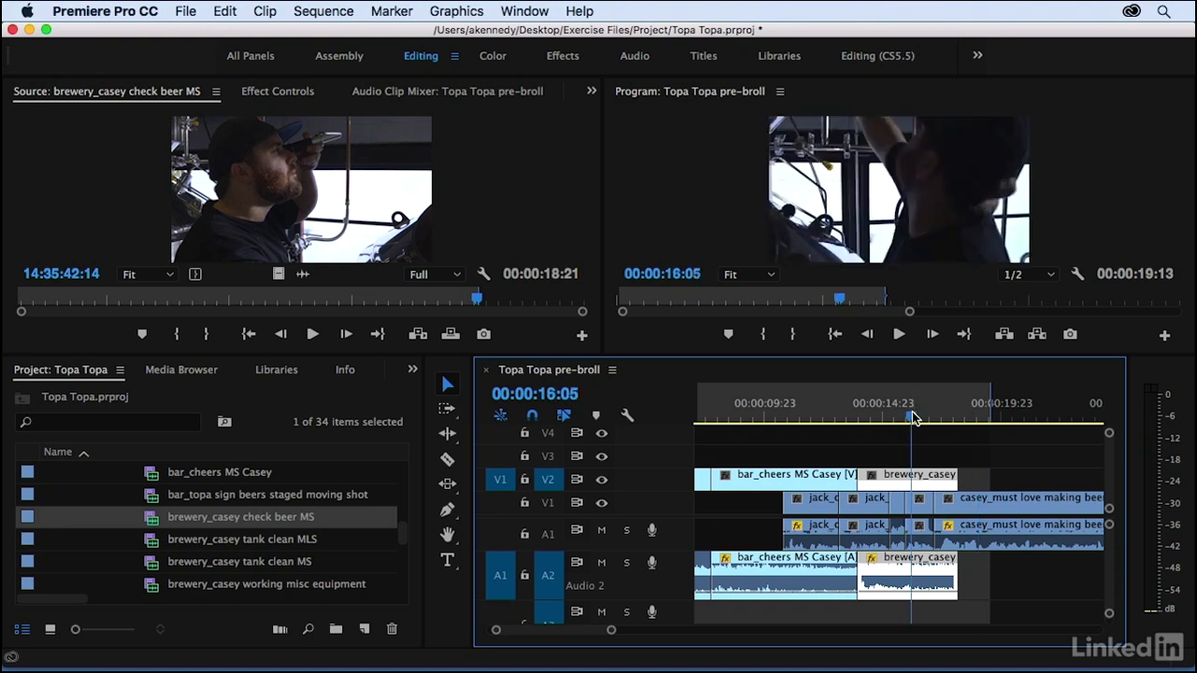
{"action": "key", "text": "i"}
{"action": "key", "text": "space"}
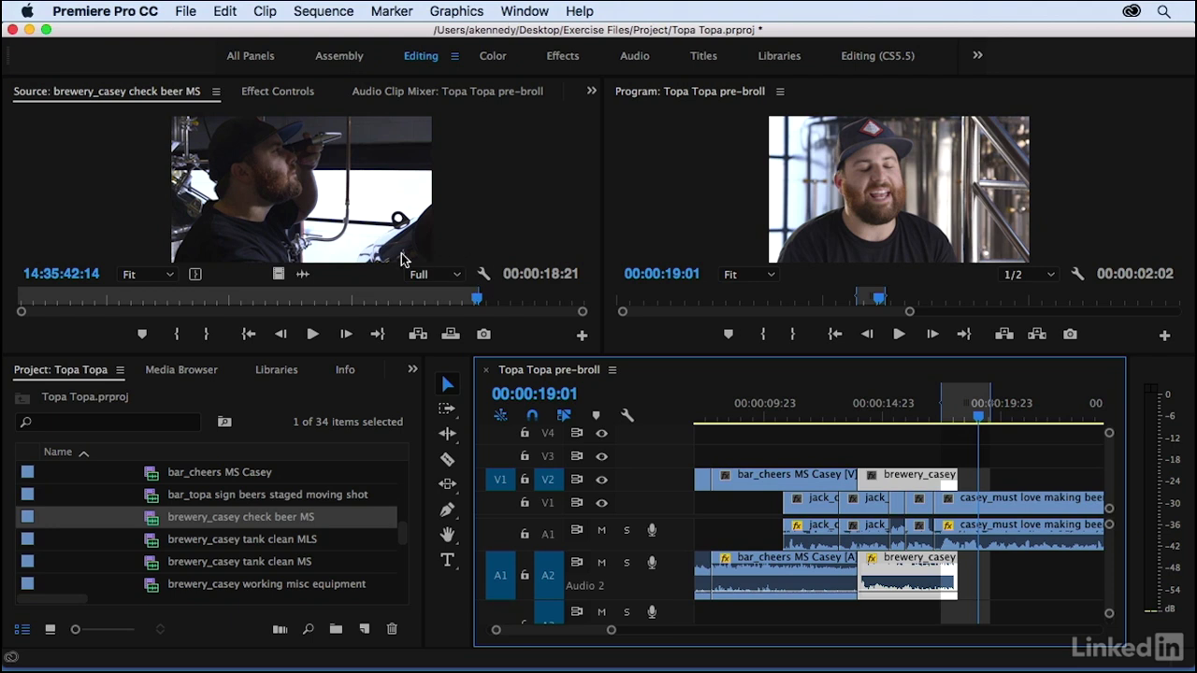
Step: Overwrite the marked range on V2 and A2 with the brewery_casey check beer MS source and lower the new clip's audio level
{"action": "left_click", "coordinate": [525, 187]}
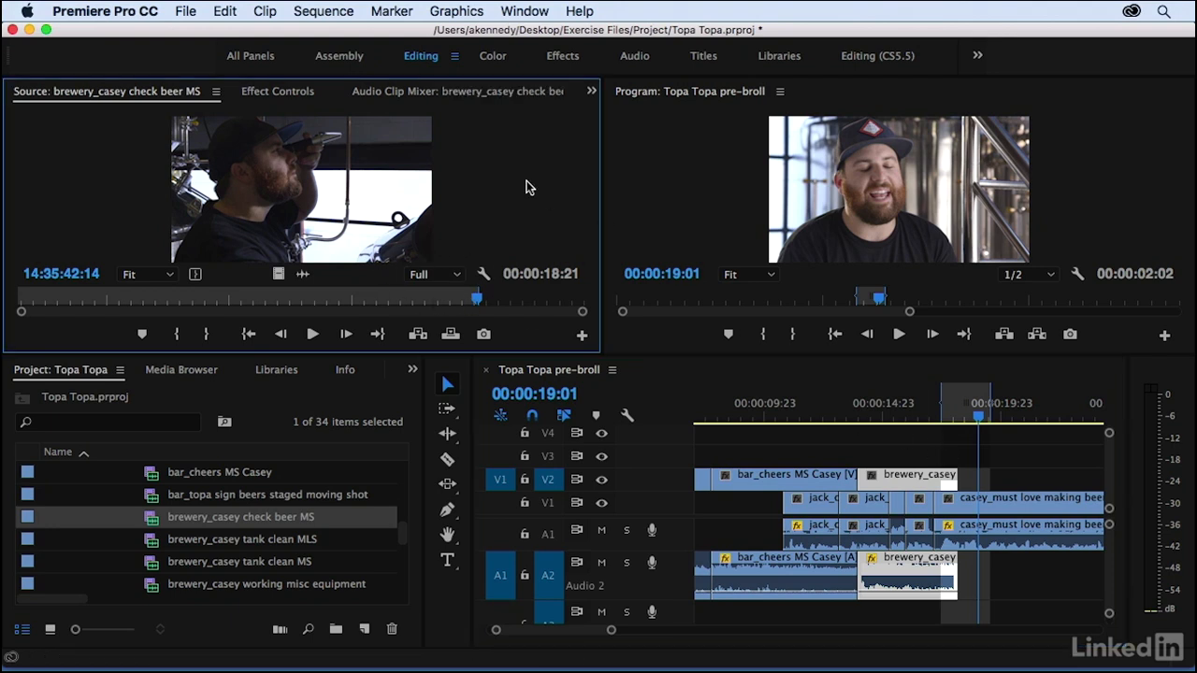
{"action": "key", "text": "period"}
{"action": "left_click_drag", "start_coordinate": [973, 575], "coordinate": [973, 591]}
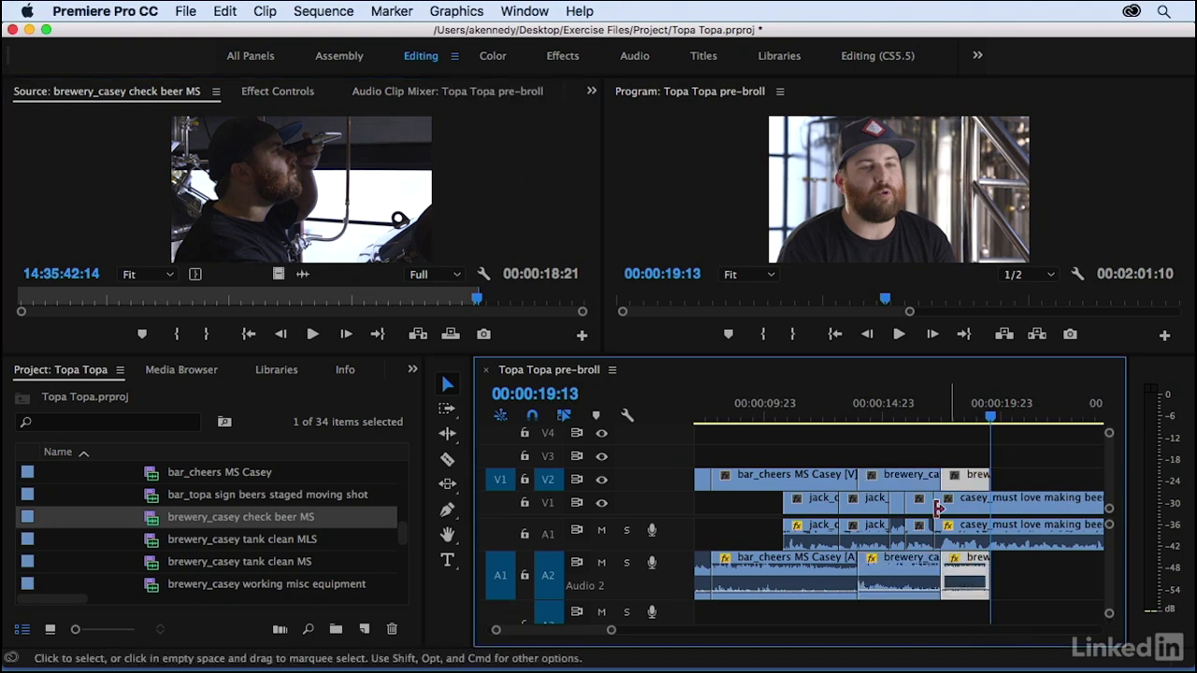
Step: Play back the sequence from before the new check beer b-roll through to the interview at 00:00:21:06
{"action": "left_click", "coordinate": [921, 413]}
{"action": "key", "text": "space"}
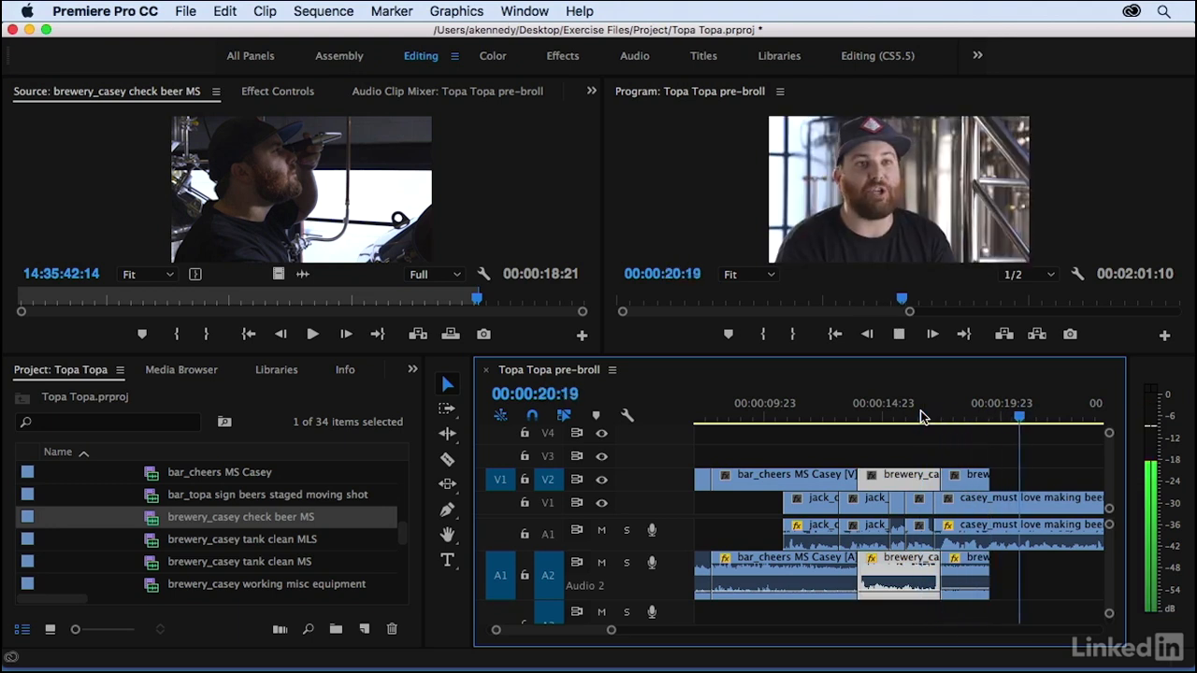
{"action": "key", "text": "space"}
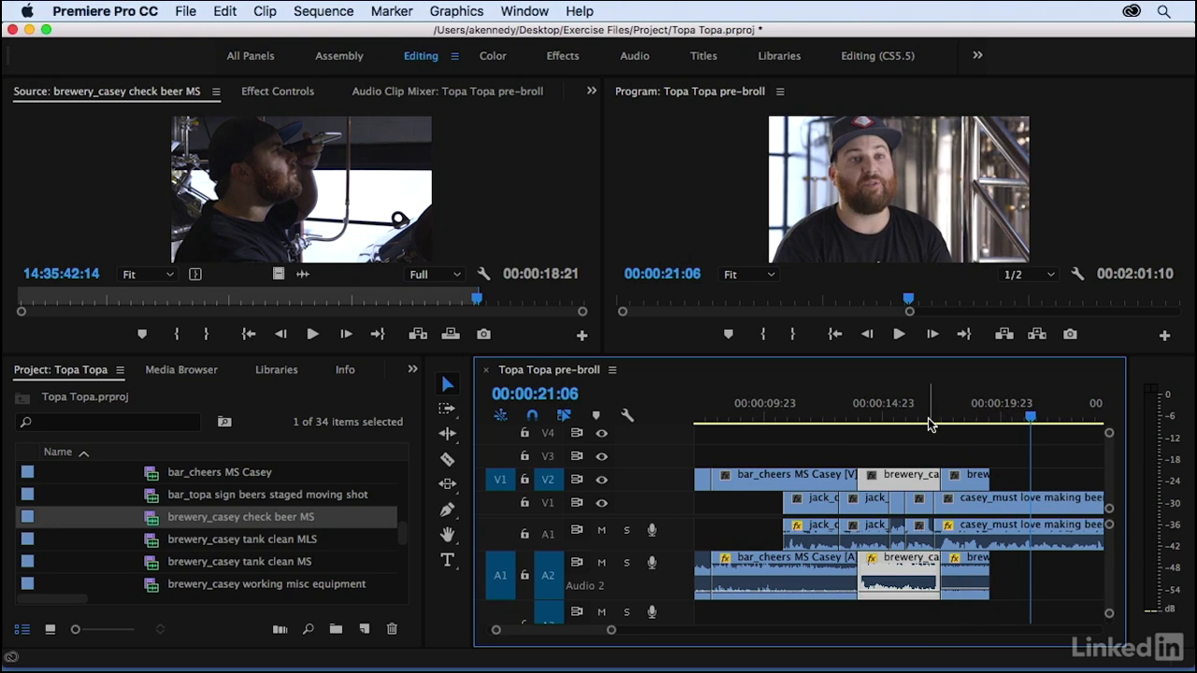
Step: Play back the b-roll and the following interview through to 00:00:33:17, with more of the sequence visible
{"action": "left_click", "coordinate": [929, 421]}
{"action": "key", "text": "minus"}
{"action": "key", "text": "minus"}
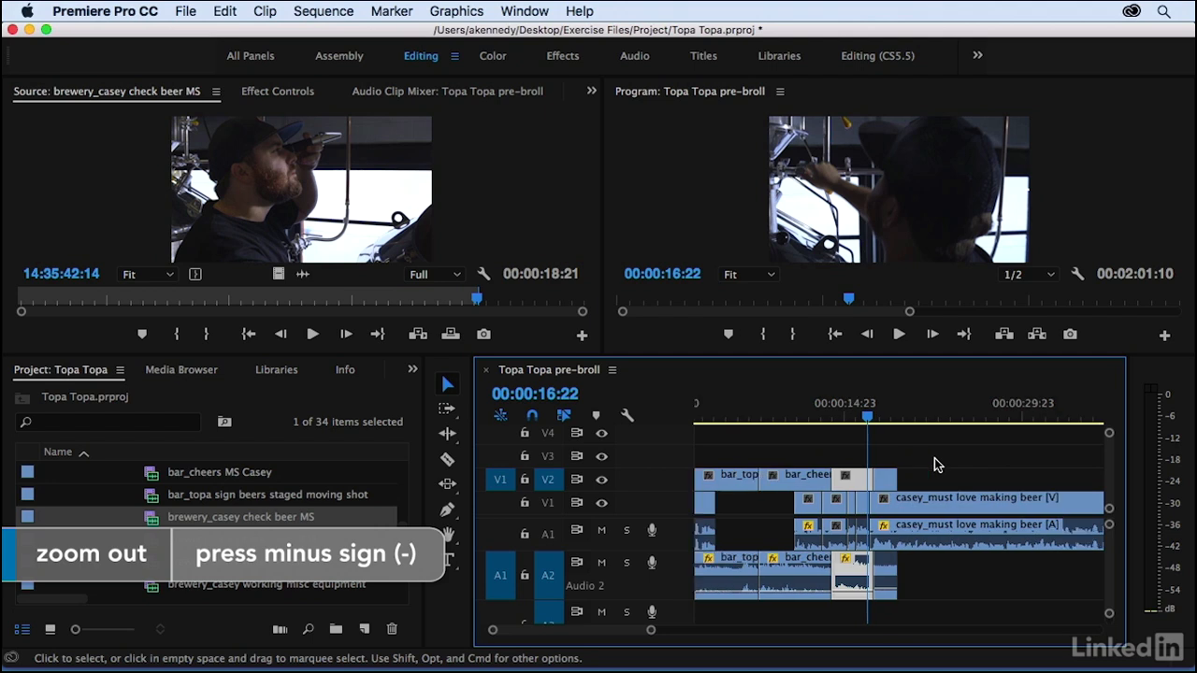
{"action": "left_click", "coordinate": [819, 419]}
{"action": "key", "text": "space"}
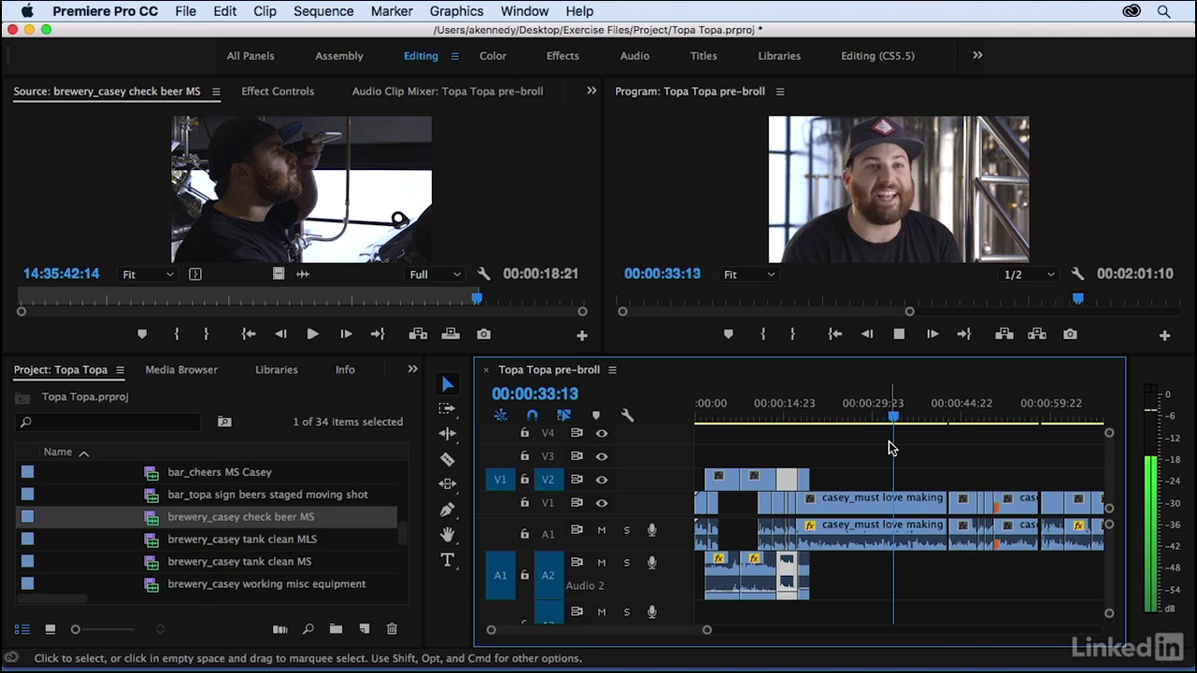
{"action": "key", "text": "space"}
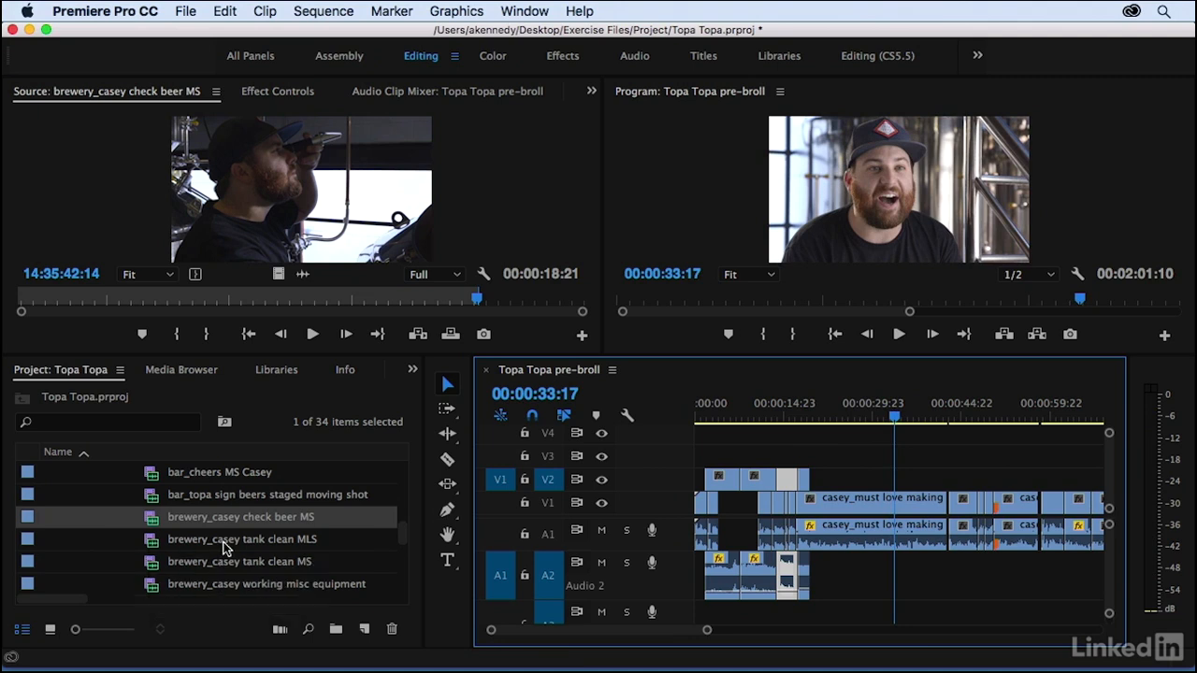
Step: Skim through brewery_casey tank clean MLS in the source view, then load brewery_casey tank clean MS for comparison
{"action": "double_click", "coordinate": [153, 542]}
{"action": "left_click_drag", "start_coordinate": [84, 307], "coordinate": [257, 297]}
{"action": "double_click", "coordinate": [152, 565]}
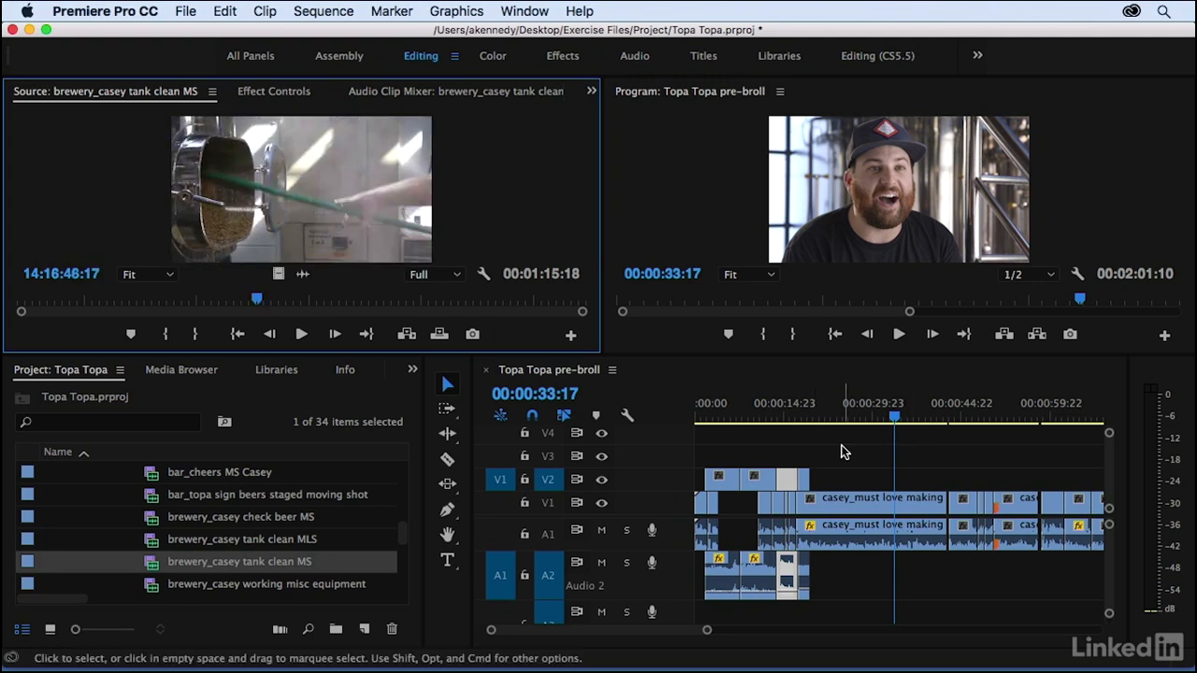
Step: Play back the casey_must love making beer interview after the b-roll gap begins, stopping at 00:00:29:13
{"action": "left_click", "coordinate": [835, 418]}
{"action": "key", "text": "space"}
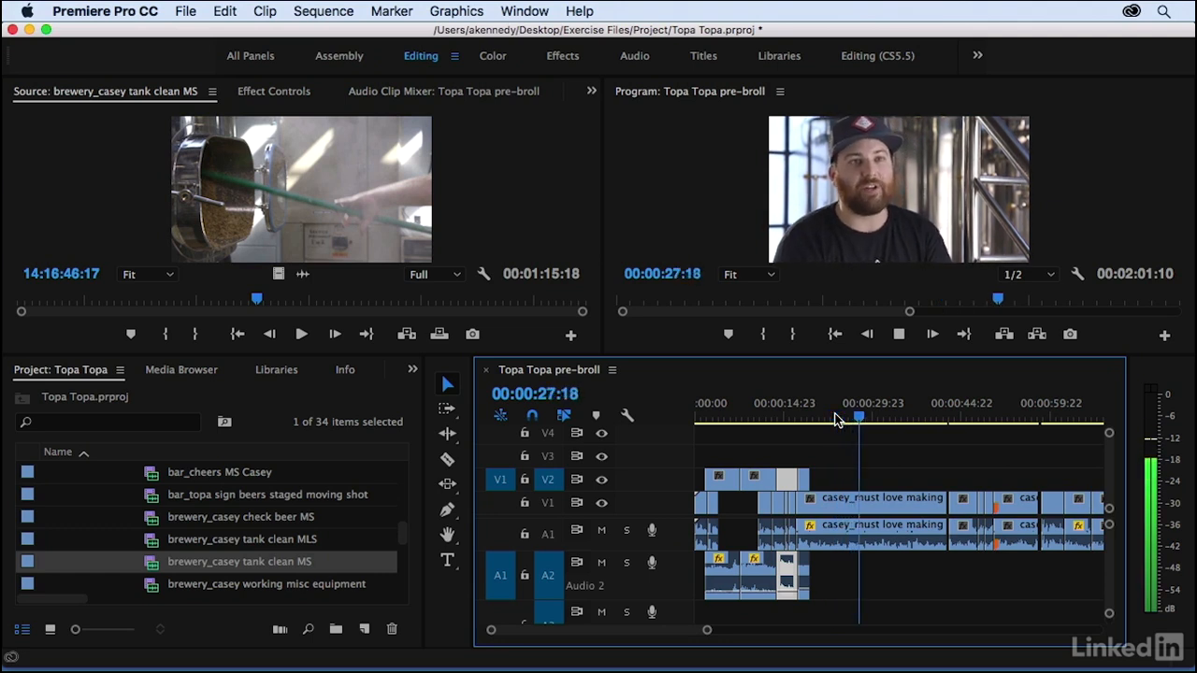
{"action": "key", "text": "space"}
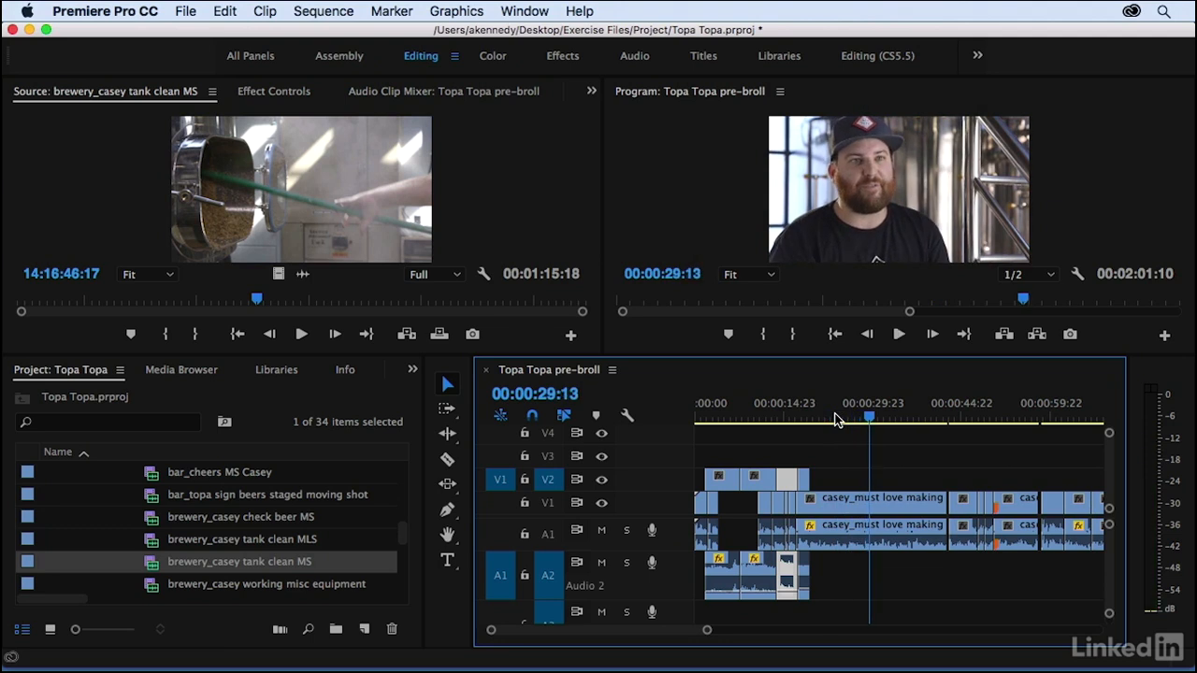
Step: Replay the interview from just before 00:00:24:03 and mark a 00:00:03:10 sequence range with its out point at 00:00:28:21
{"action": "left_click", "coordinate": [839, 419]}
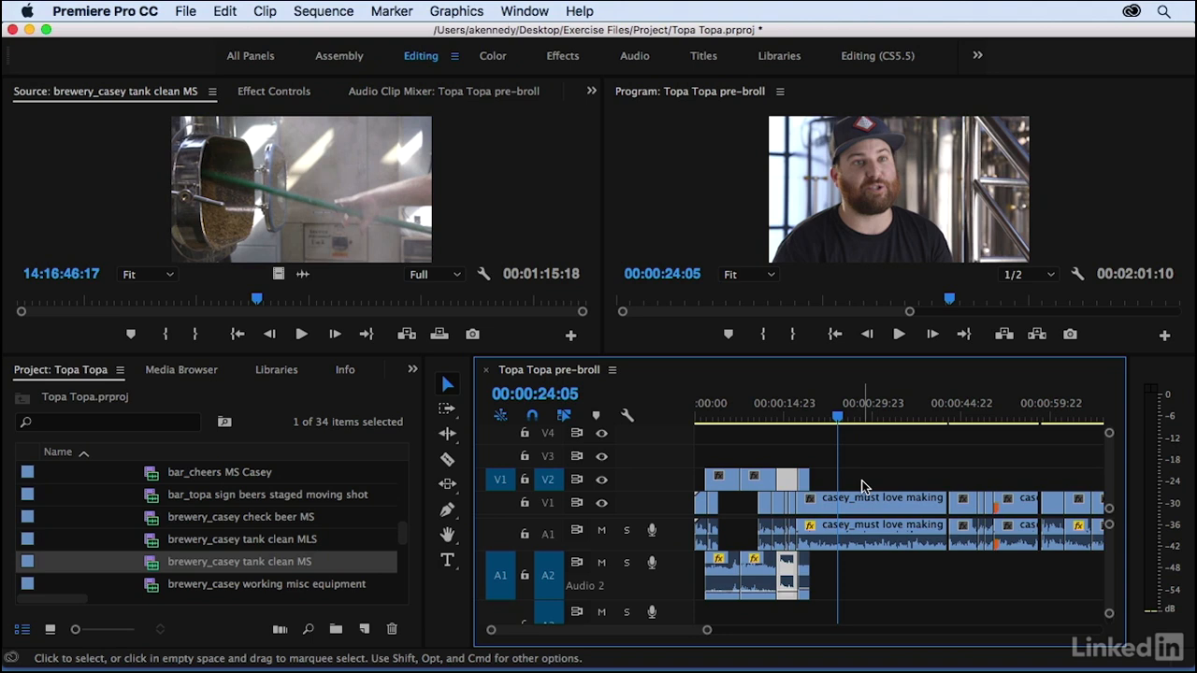
{"action": "key", "text": "equal"}
{"action": "key", "text": "equal"}
{"action": "key", "text": "equal"}
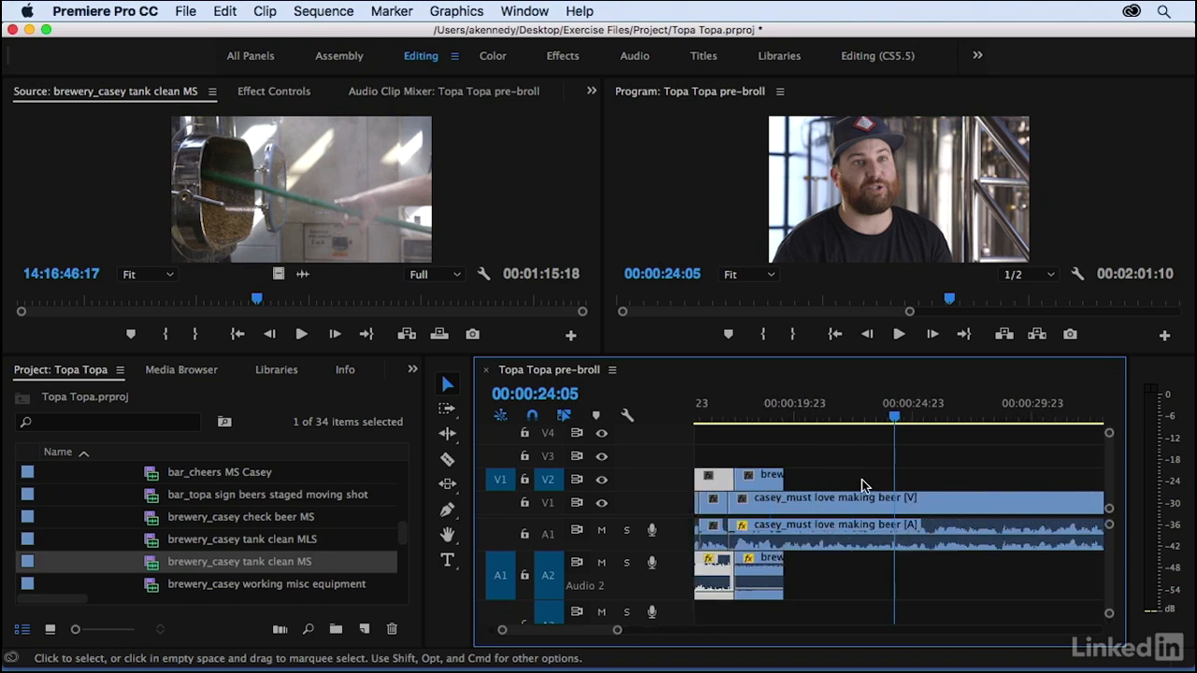
{"action": "key", "text": "minus"}
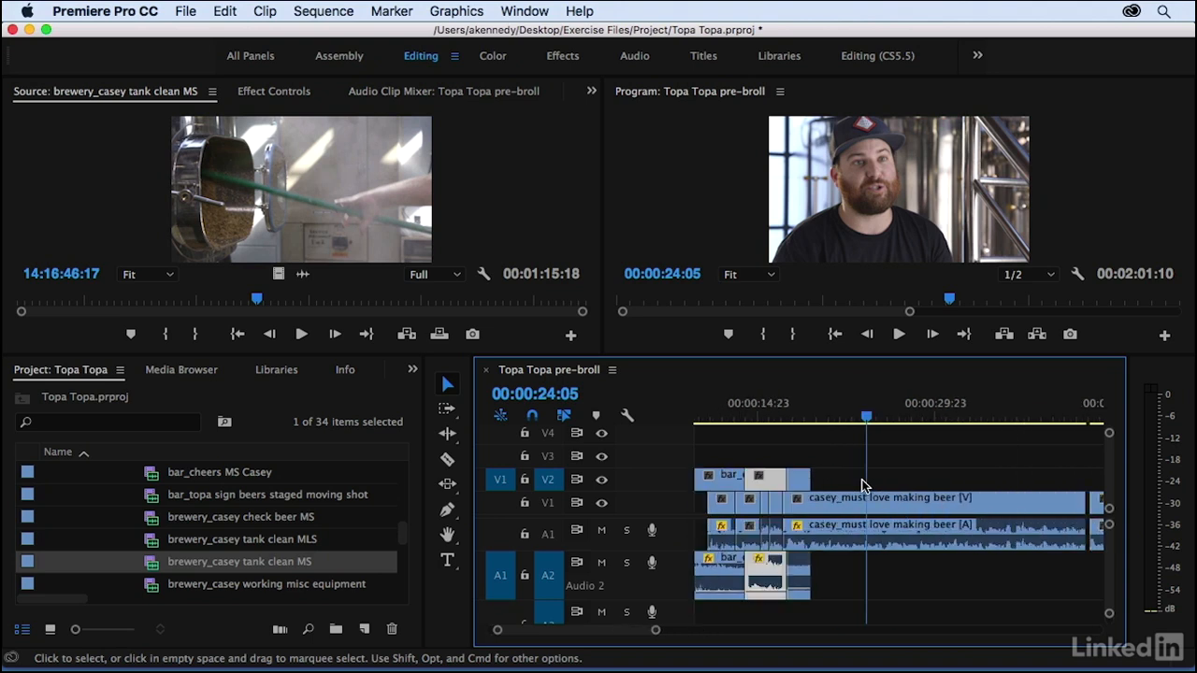
{"action": "left_click", "coordinate": [856, 417]}
{"action": "key", "text": "space"}
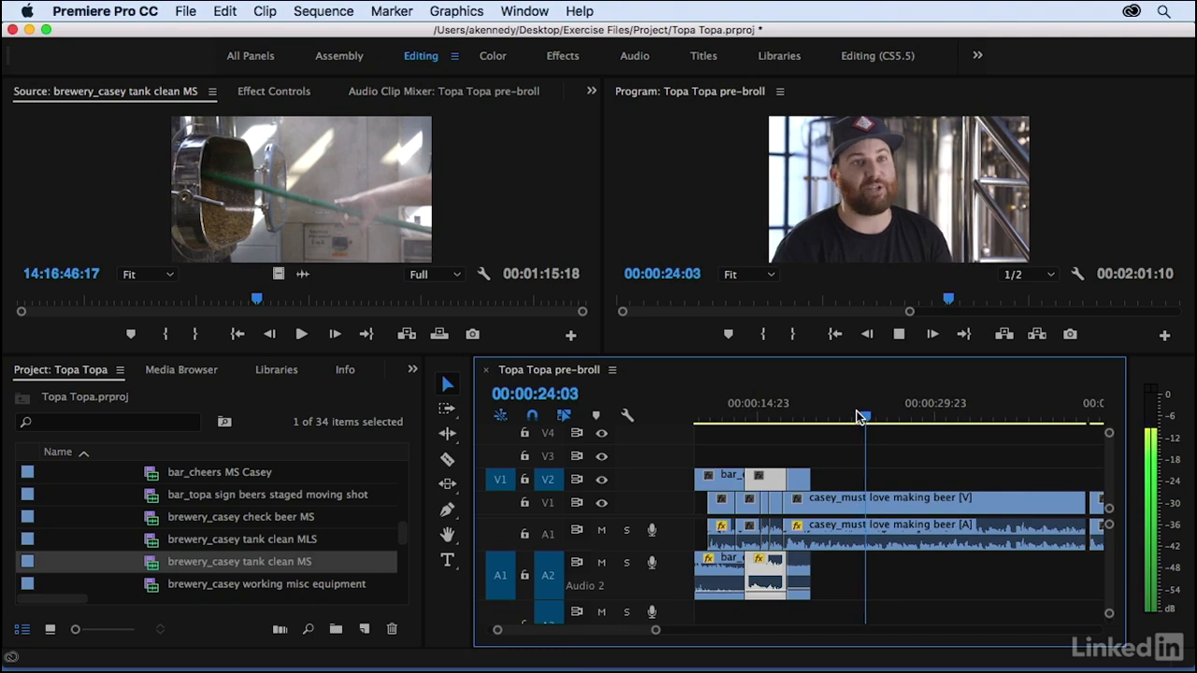
{"action": "key", "text": "i"}
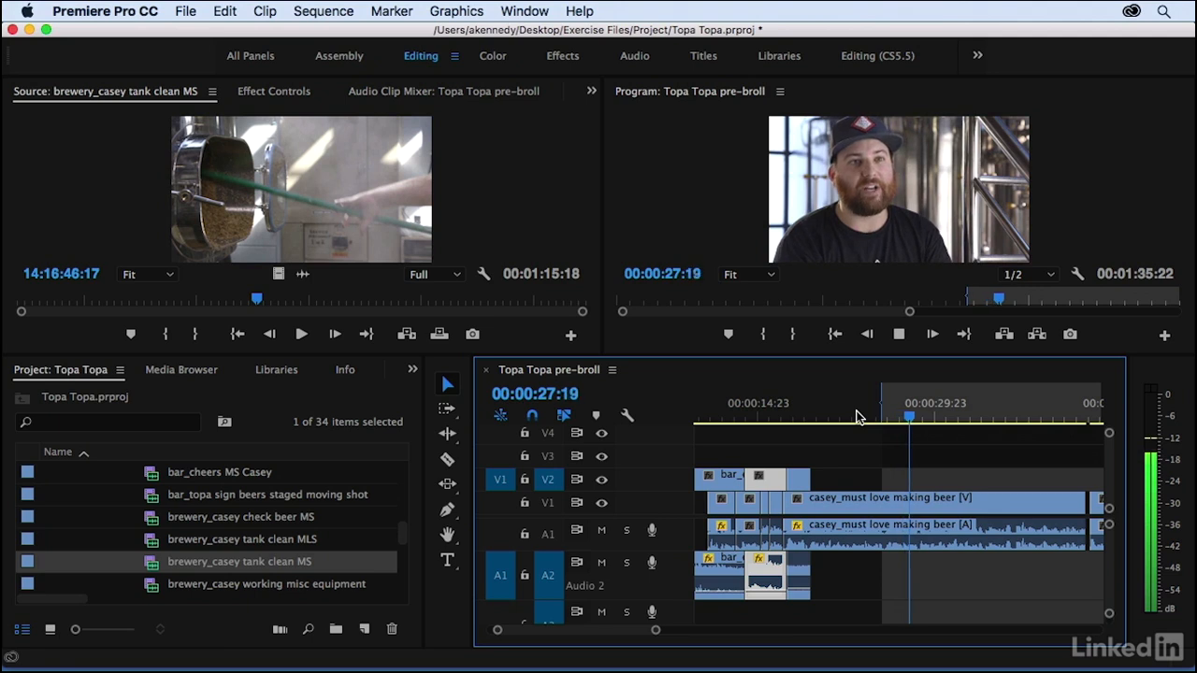
{"action": "key", "text": "o"}
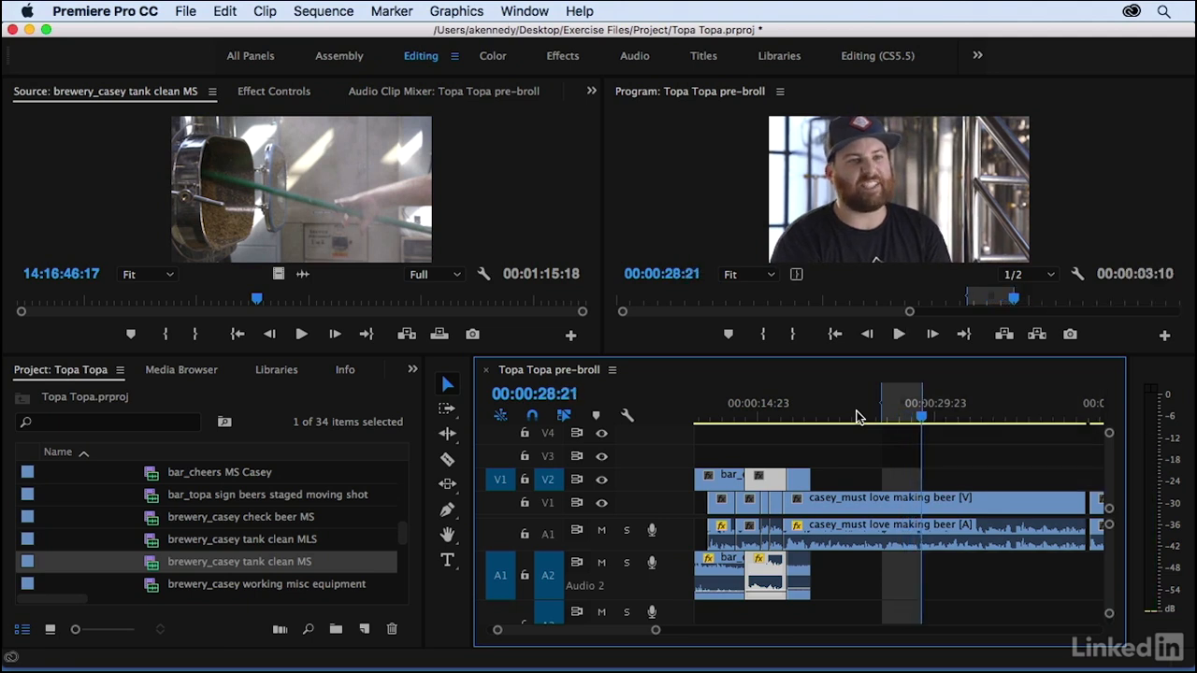
Step: Load brewery_casey tank clean MLS, mark its in point at 14:20:37:03 and overwrite it into the marked range on V2 and A2
{"action": "double_click", "coordinate": [152, 542]}
{"action": "left_click_drag", "start_coordinate": [55, 297], "coordinate": [232, 307]}
{"action": "key", "text": "i"}
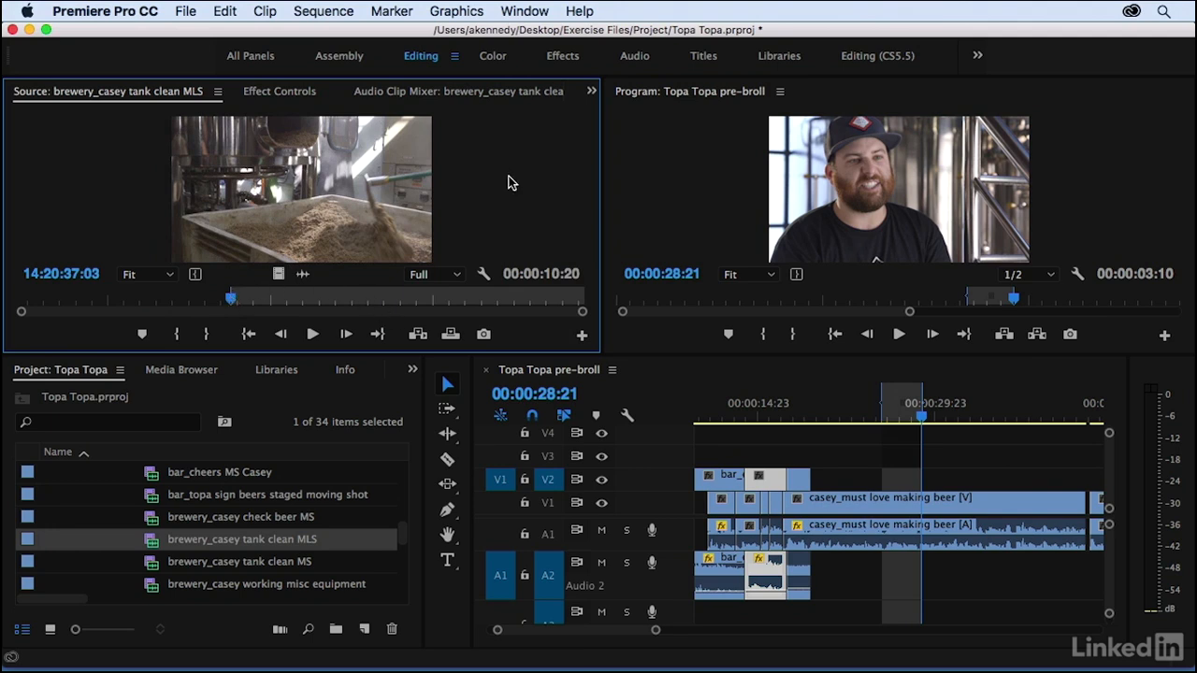
{"action": "key", "text": "period"}
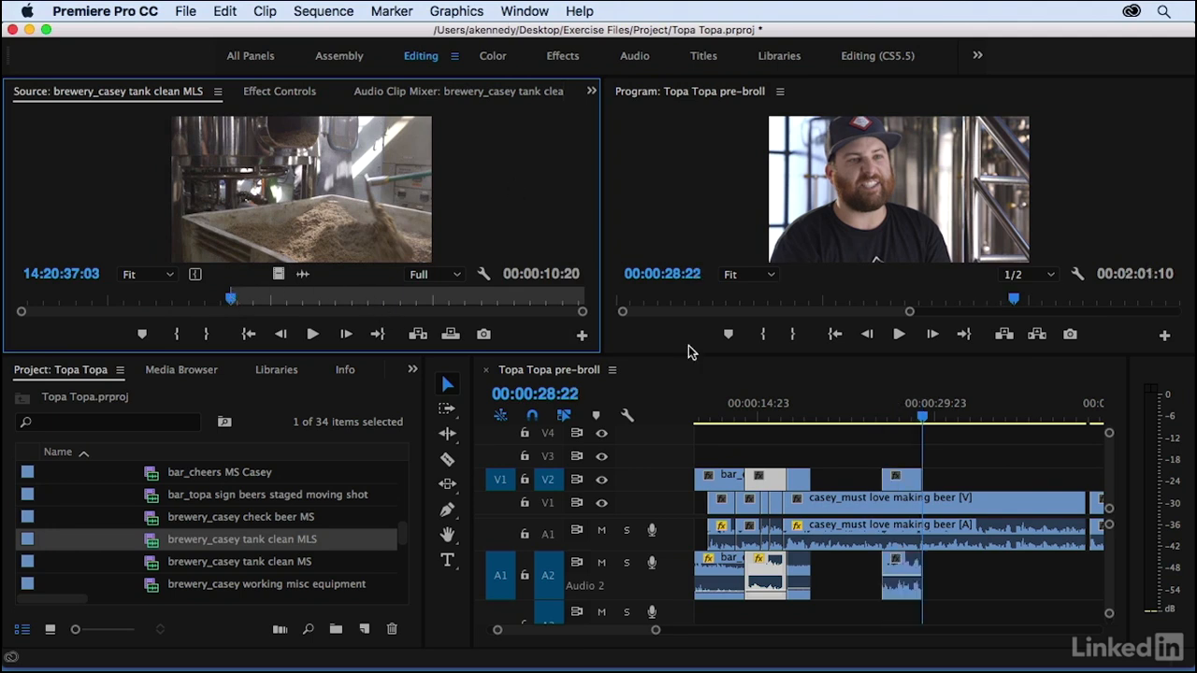
Step: Lower the audio of the tank clean MLS b-roll on A2, checking the level by playing through the clip to 00:00:29:10
{"action": "left_click", "coordinate": [900, 579]}
{"action": "left_click", "coordinate": [875, 420]}
{"action": "key", "text": "space"}
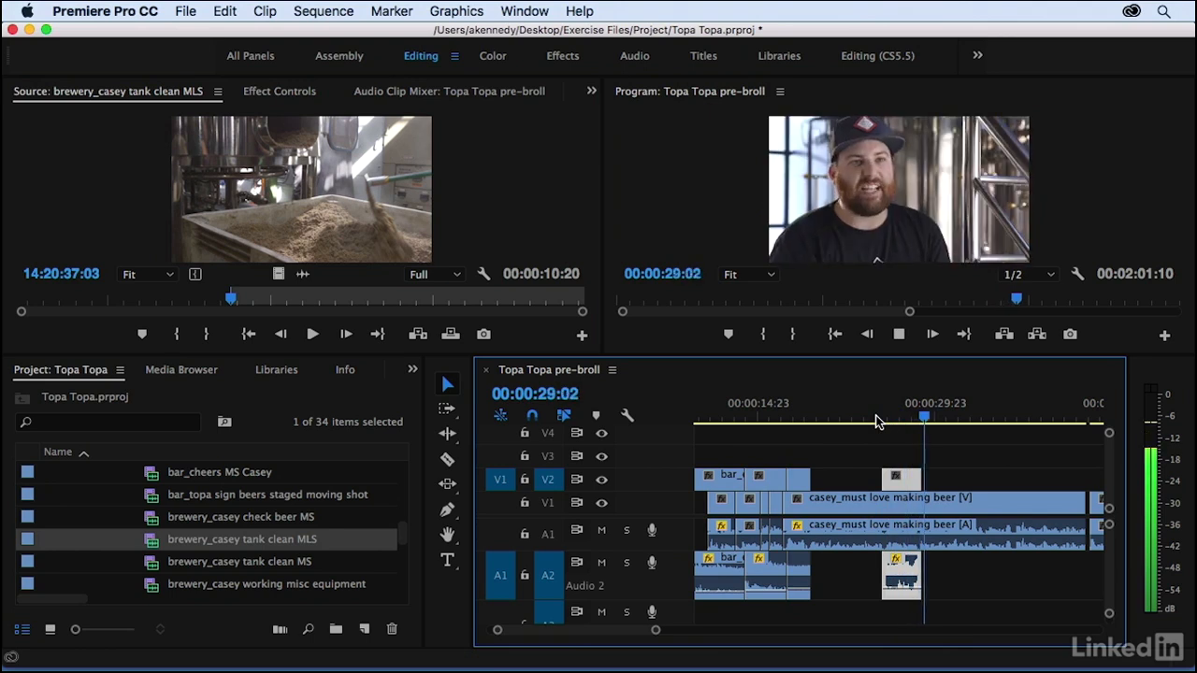
{"action": "key", "text": "space"}
{"action": "left_click_drag", "start_coordinate": [902, 596], "coordinate": [904, 619]}
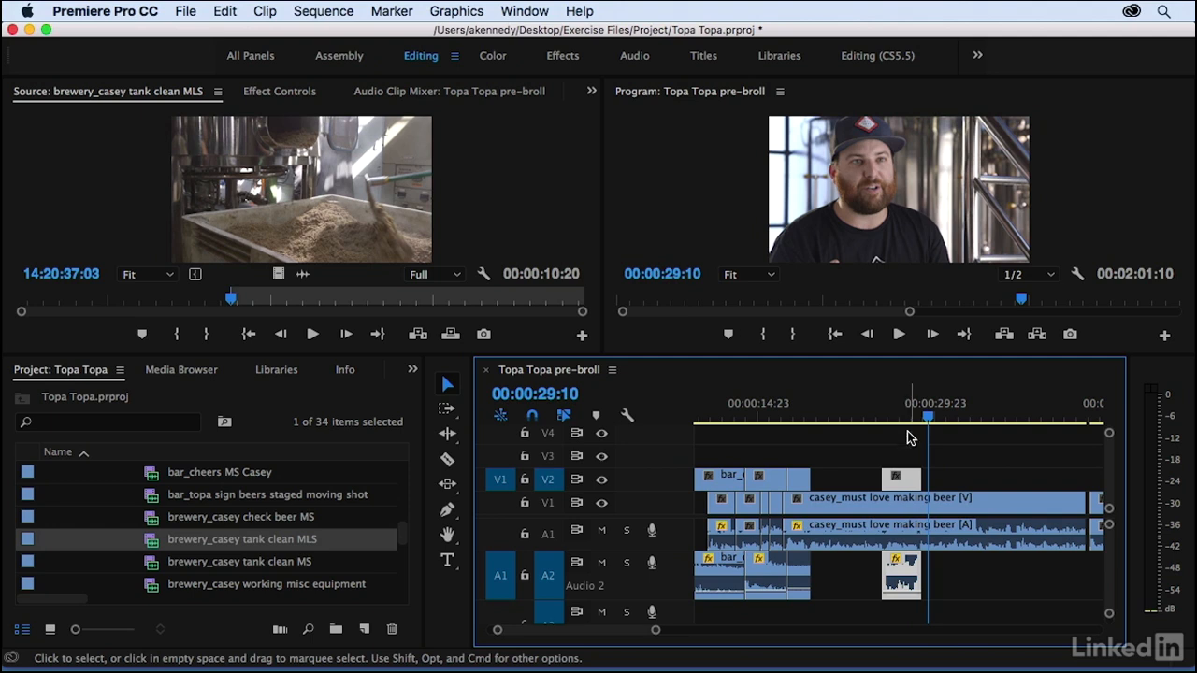
Step: Load brewery_casey tank clean MS as the source and mark the sequence from the end of the tank clean MLS b-roll to 00:00:32:22
{"action": "double_click", "coordinate": [149, 571]}
{"action": "left_click_drag", "start_coordinate": [340, 300], "coordinate": [478, 300]}
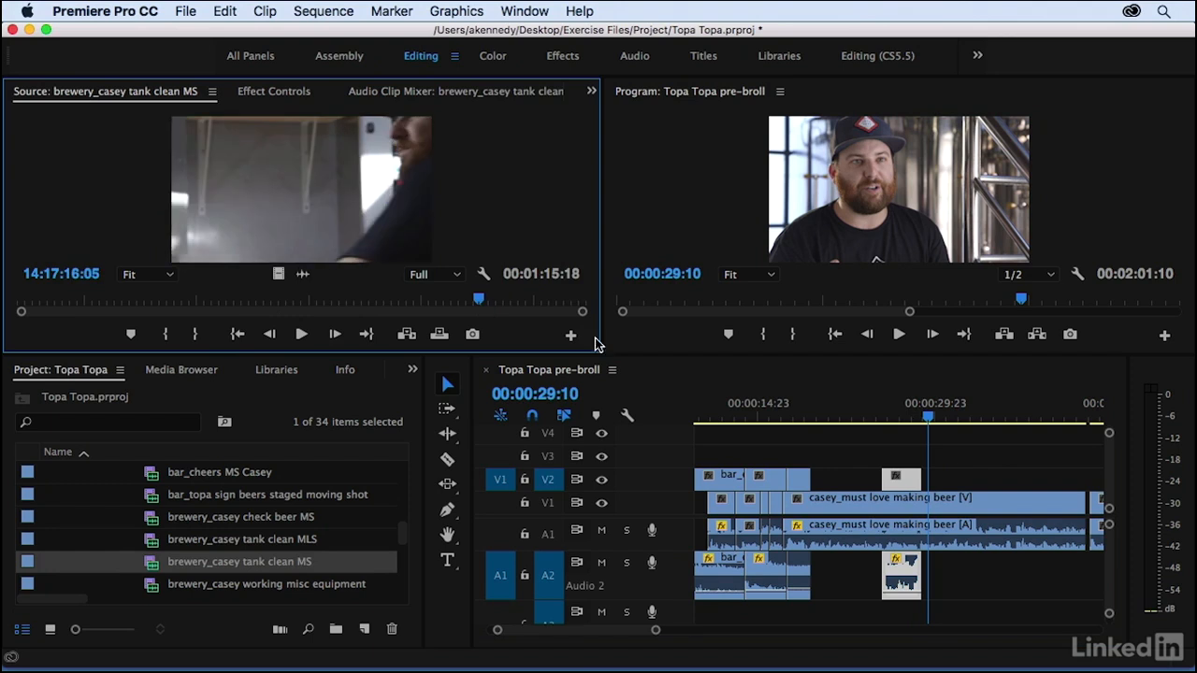
{"action": "left_click", "coordinate": [926, 419]}
{"action": "key", "text": "i"}
{"action": "key", "text": "space"}
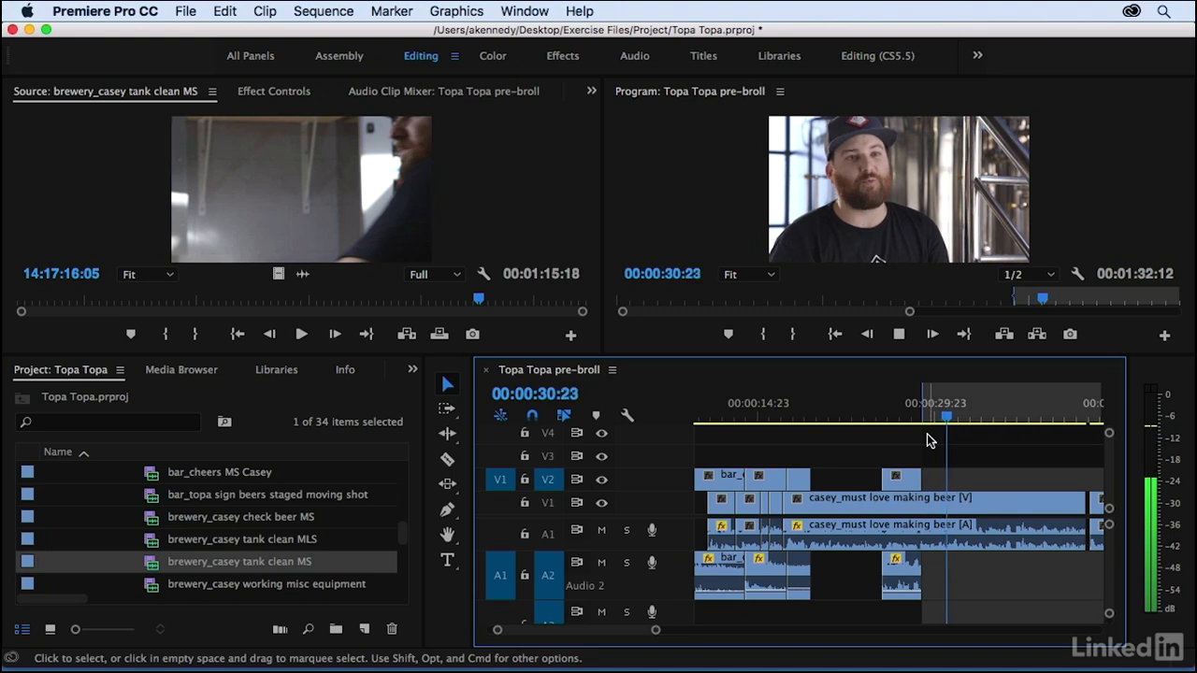
{"action": "key", "text": "space"}
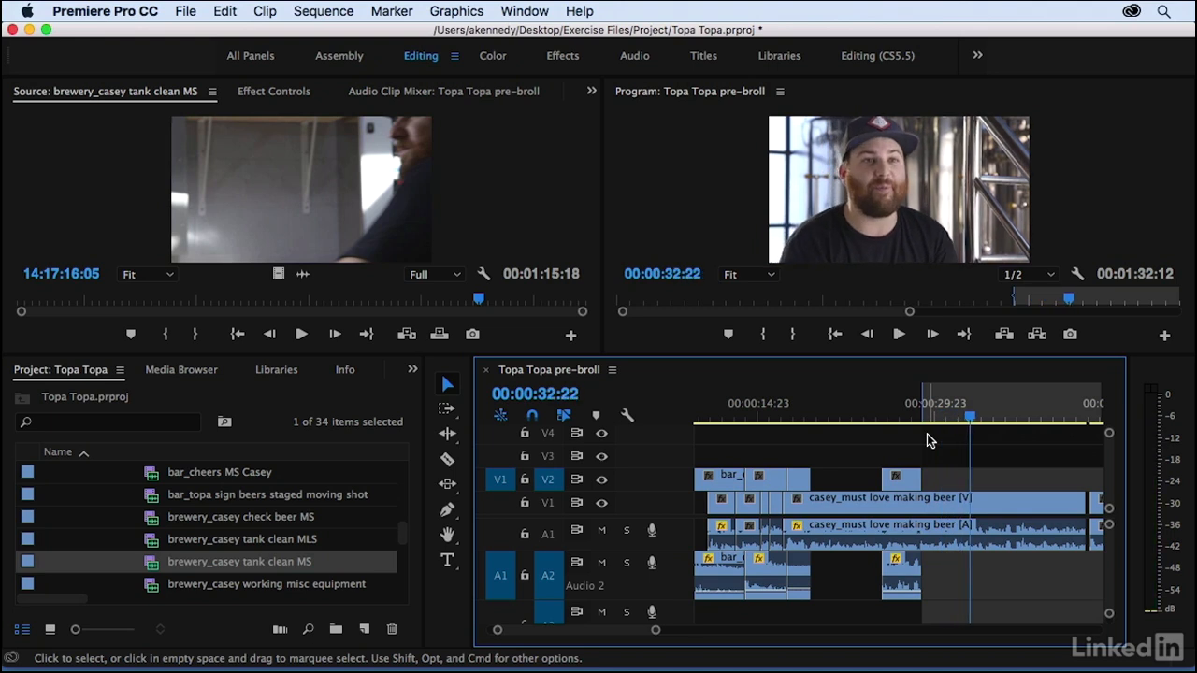
{"action": "key", "text": "o"}
Step: Mark the tank clean MS source in point at 14:17:17:05, overwrite it into the marked range and lower the new clip's audio
{"action": "left_click_drag", "start_coordinate": [416, 302], "coordinate": [486, 316]}
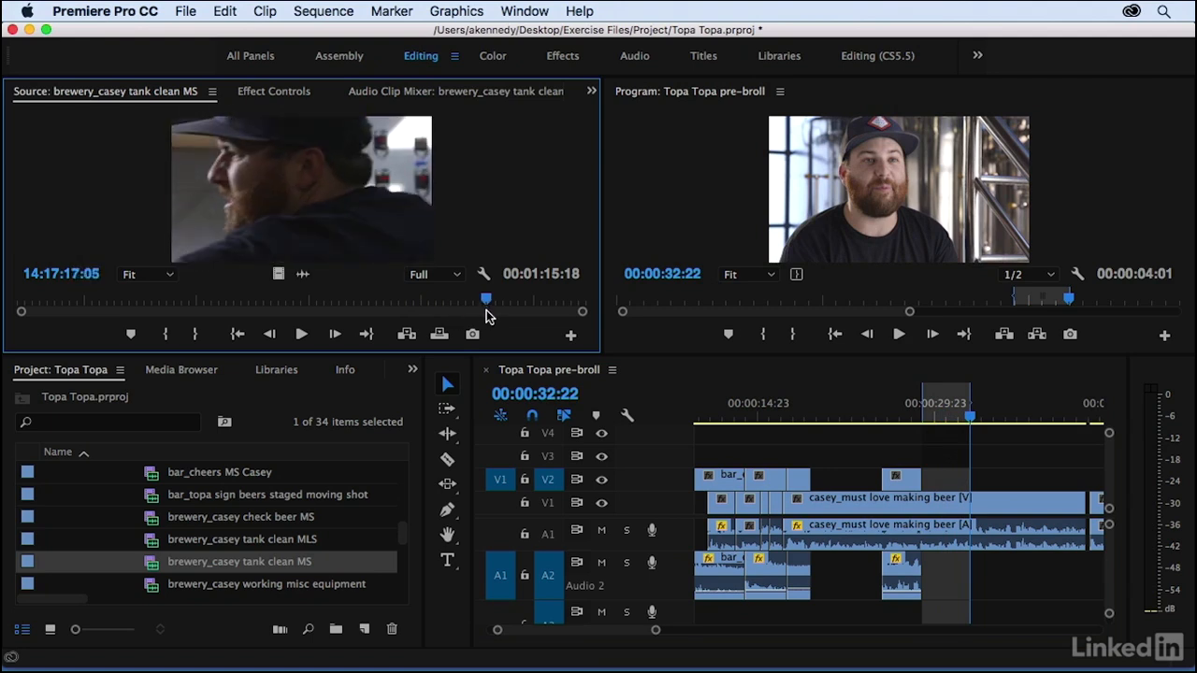
{"action": "key", "text": "i"}
{"action": "key", "text": "period"}
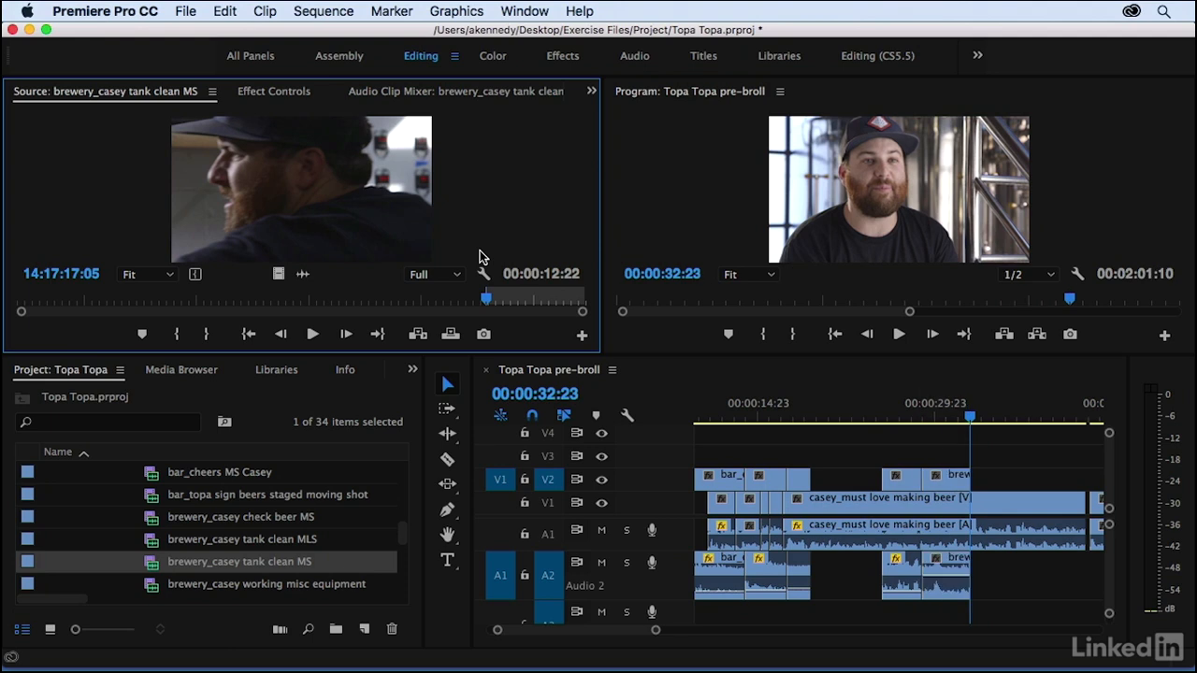
{"action": "left_click_drag", "start_coordinate": [947, 575], "coordinate": [947, 582]}
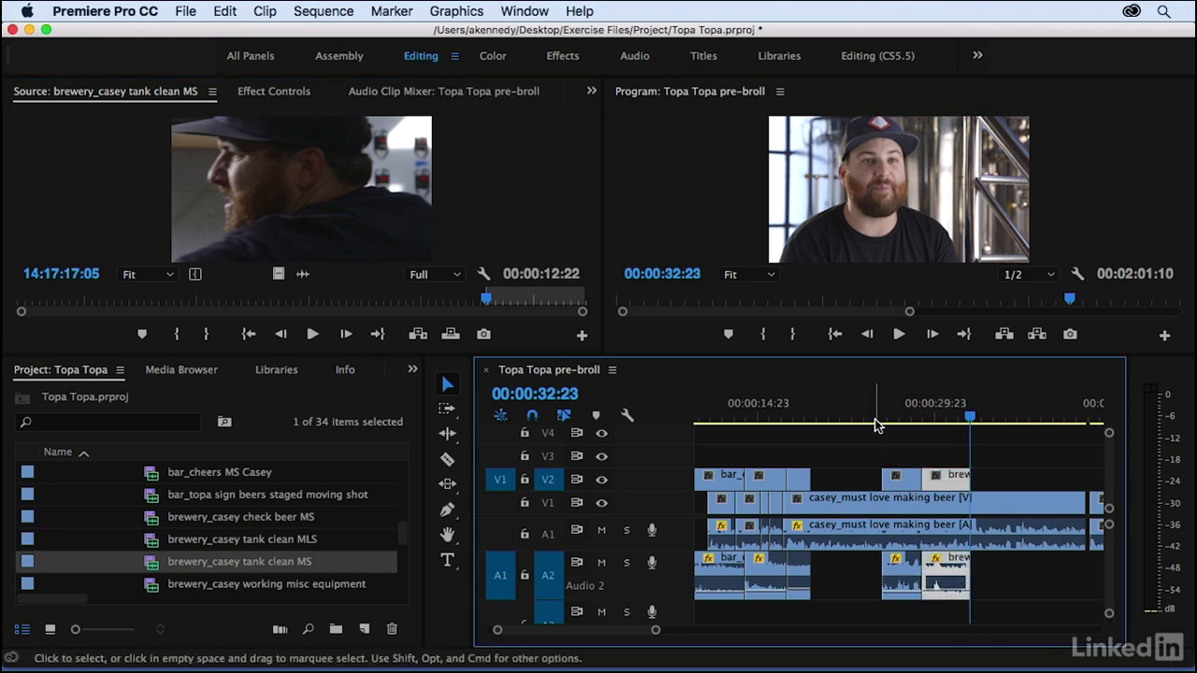
Step: Play back the two tank clean b-roll clips through to the interview at 00:00:34:03
{"action": "left_click", "coordinate": [911, 412]}
{"action": "left_click", "coordinate": [941, 455]}
{"action": "key", "text": "space"}
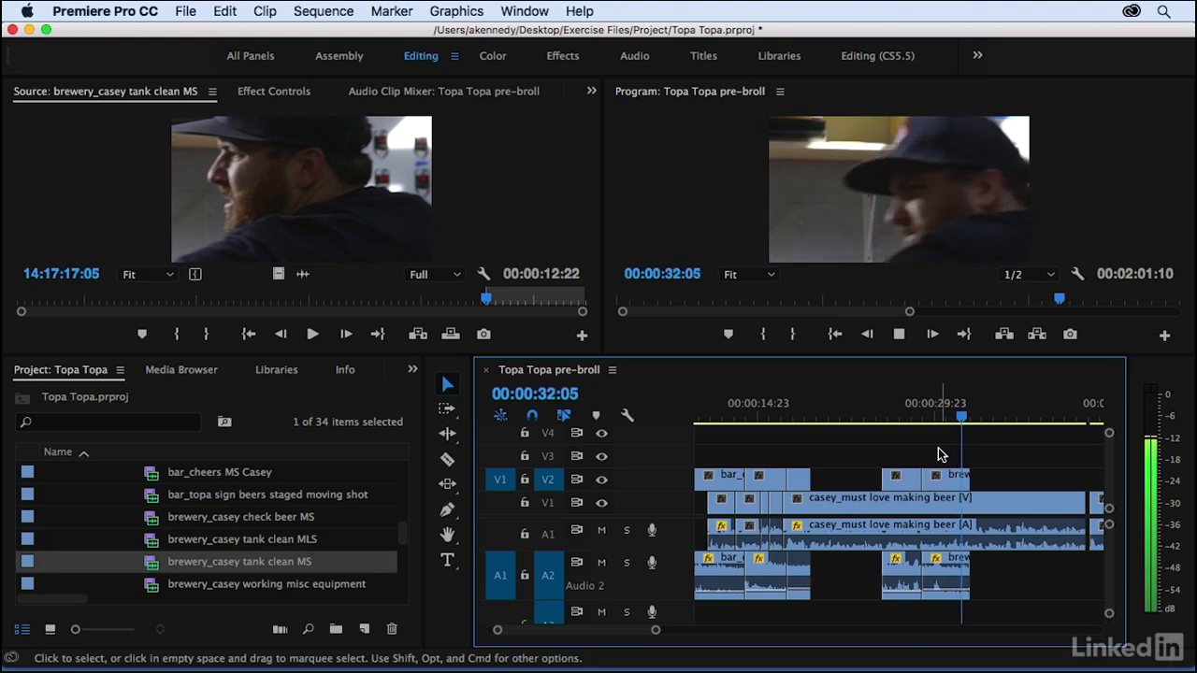
{"action": "key", "text": "space"}
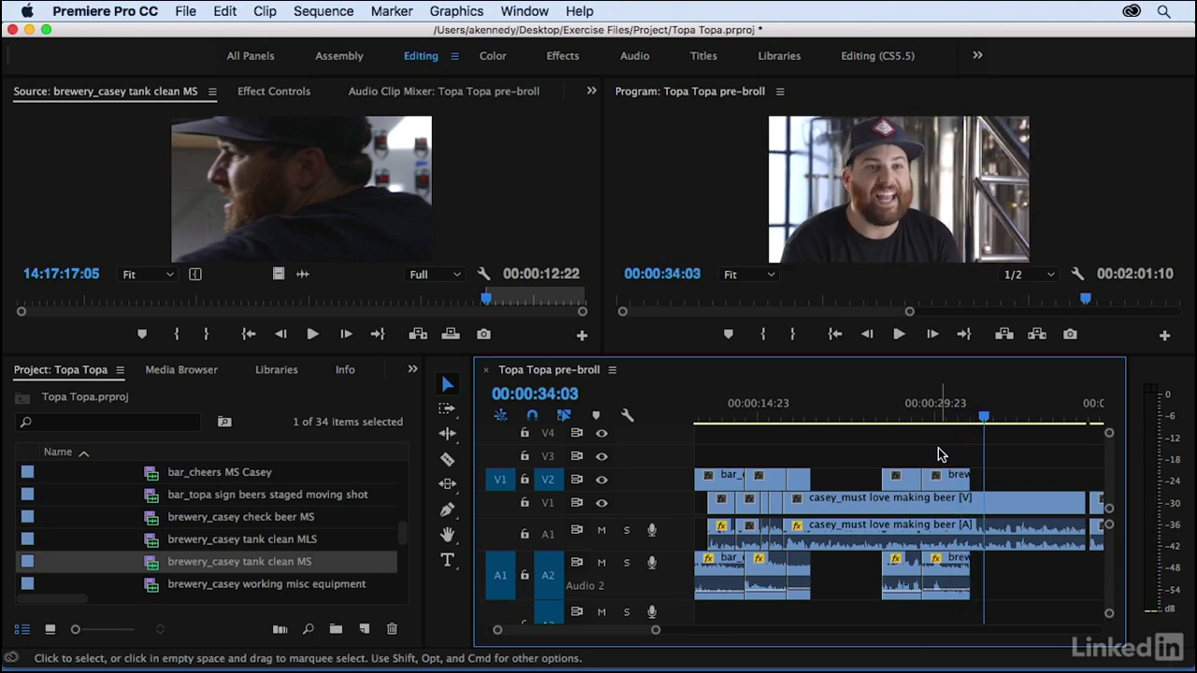
Step: Inspect the tank clean MS b-roll up close at 00:00:31:23, then fit the whole sequence in the timeline
{"action": "left_click", "coordinate": [959, 413]}
{"action": "key", "text": "="}
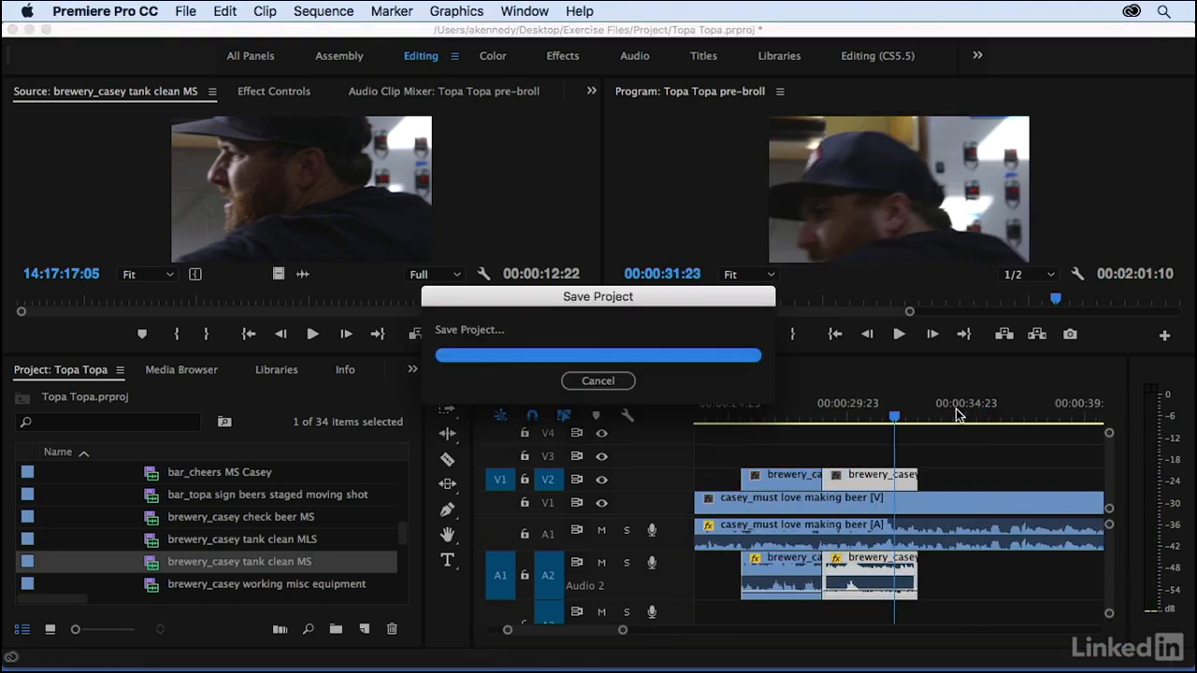
{"action": "left_click_drag", "start_coordinate": [908, 471], "coordinate": [901, 469]}
{"action": "key", "text": "backslash"}
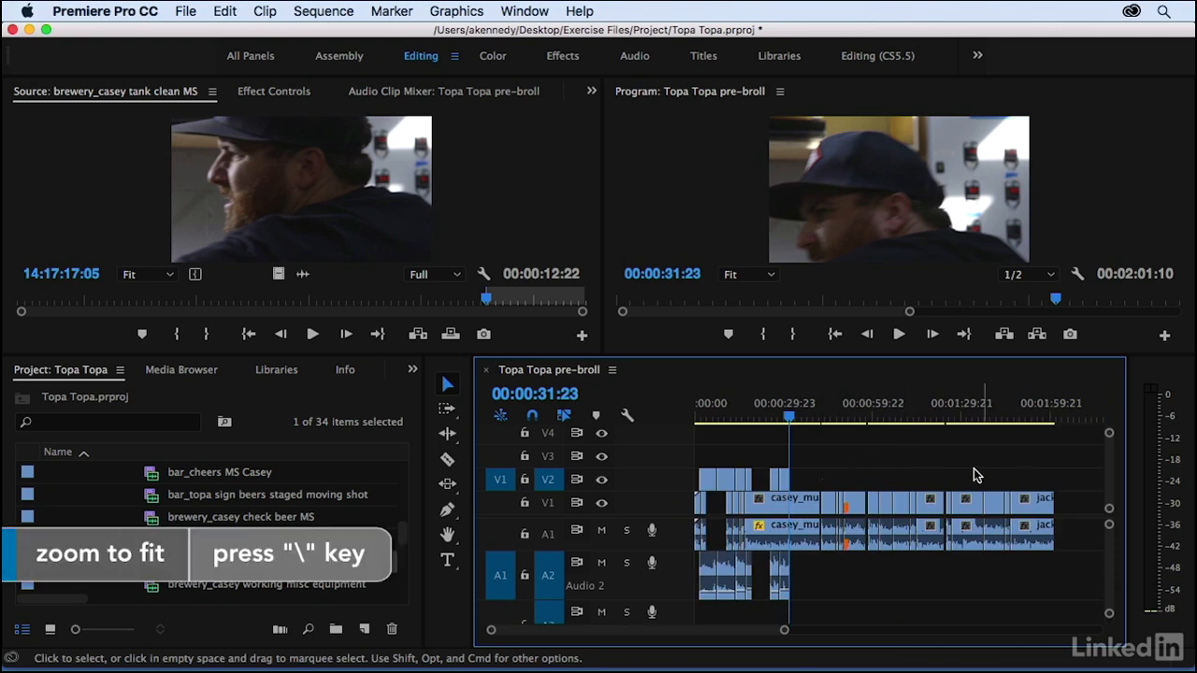
Step: Open the Topa Topa post-broll sequence, place its playhead at 00:00:01:16 and show the full length of the edit
{"action": "left_click_drag", "start_coordinate": [403, 536], "coordinate": [403, 545]}
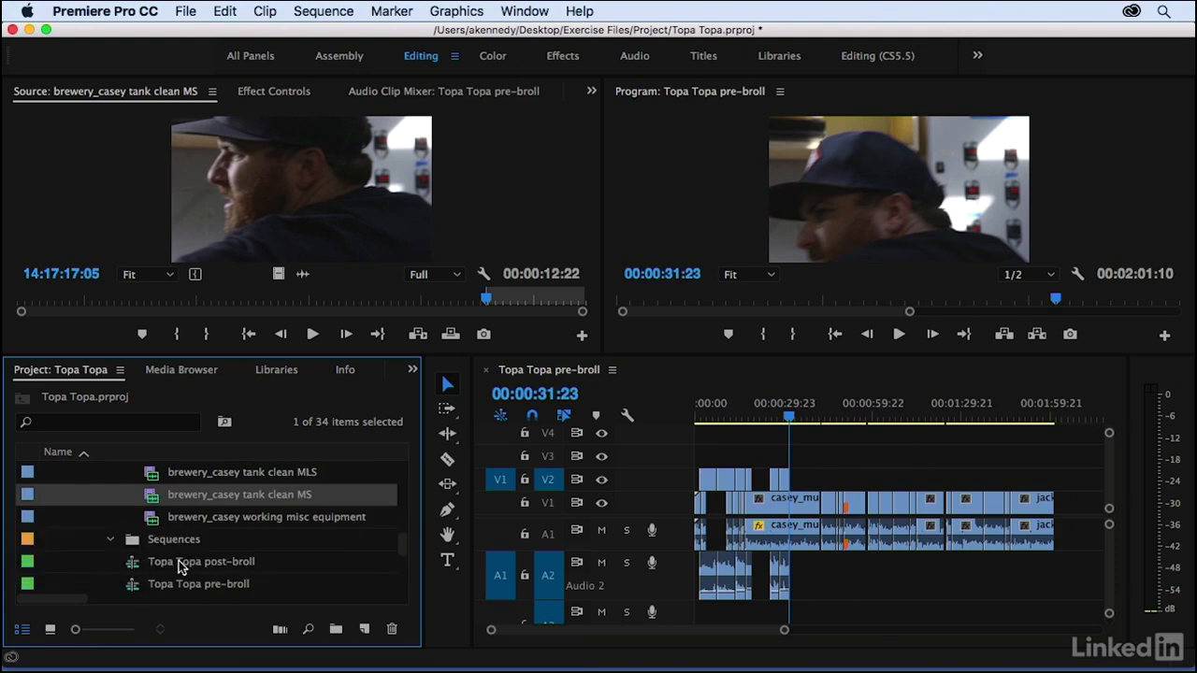
{"action": "double_click", "coordinate": [135, 573]}
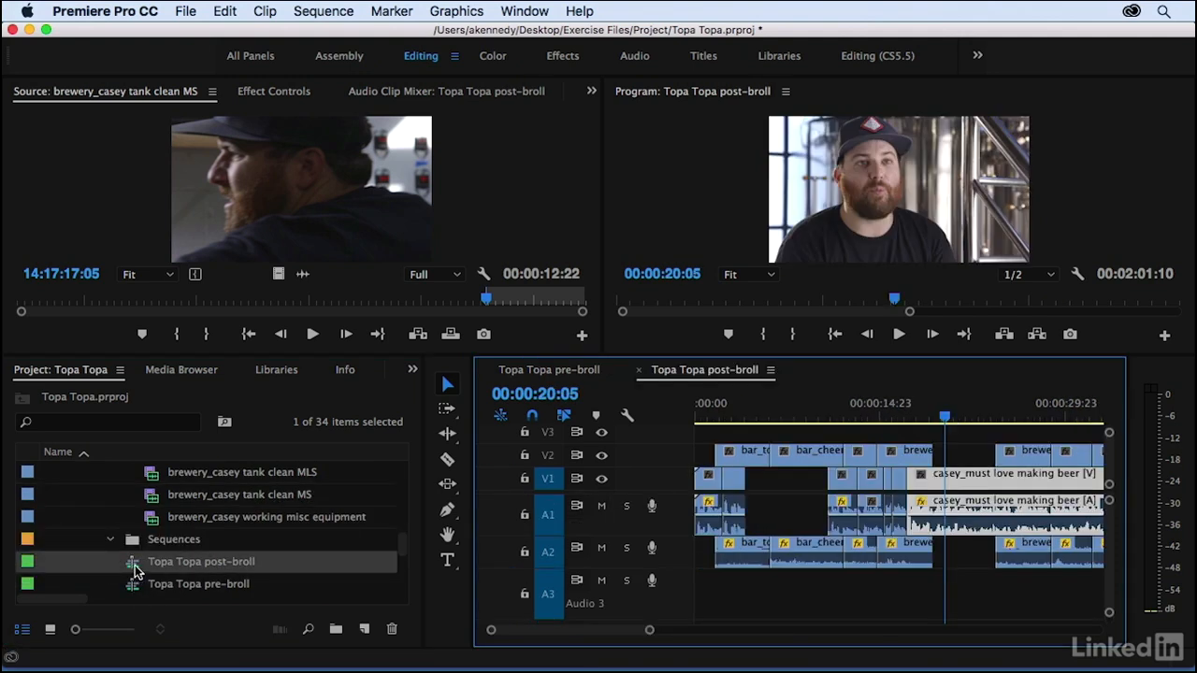
{"action": "left_click", "coordinate": [717, 419]}
{"action": "key", "text": "minus"}
{"action": "key", "text": "minus"}
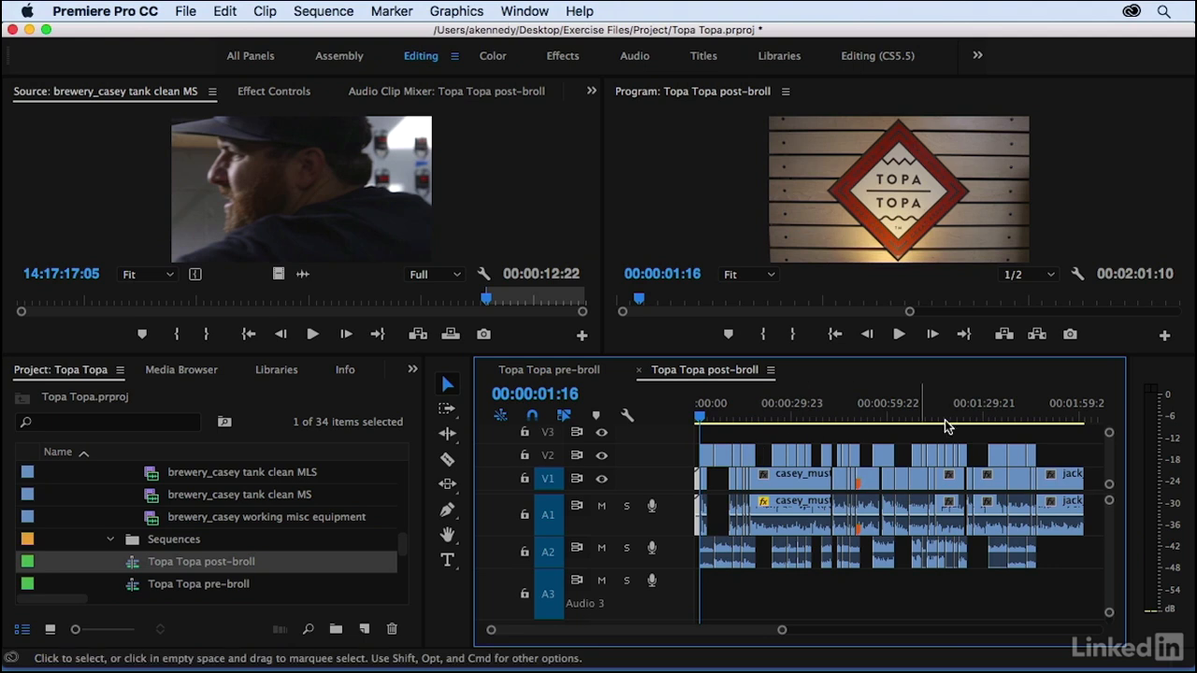